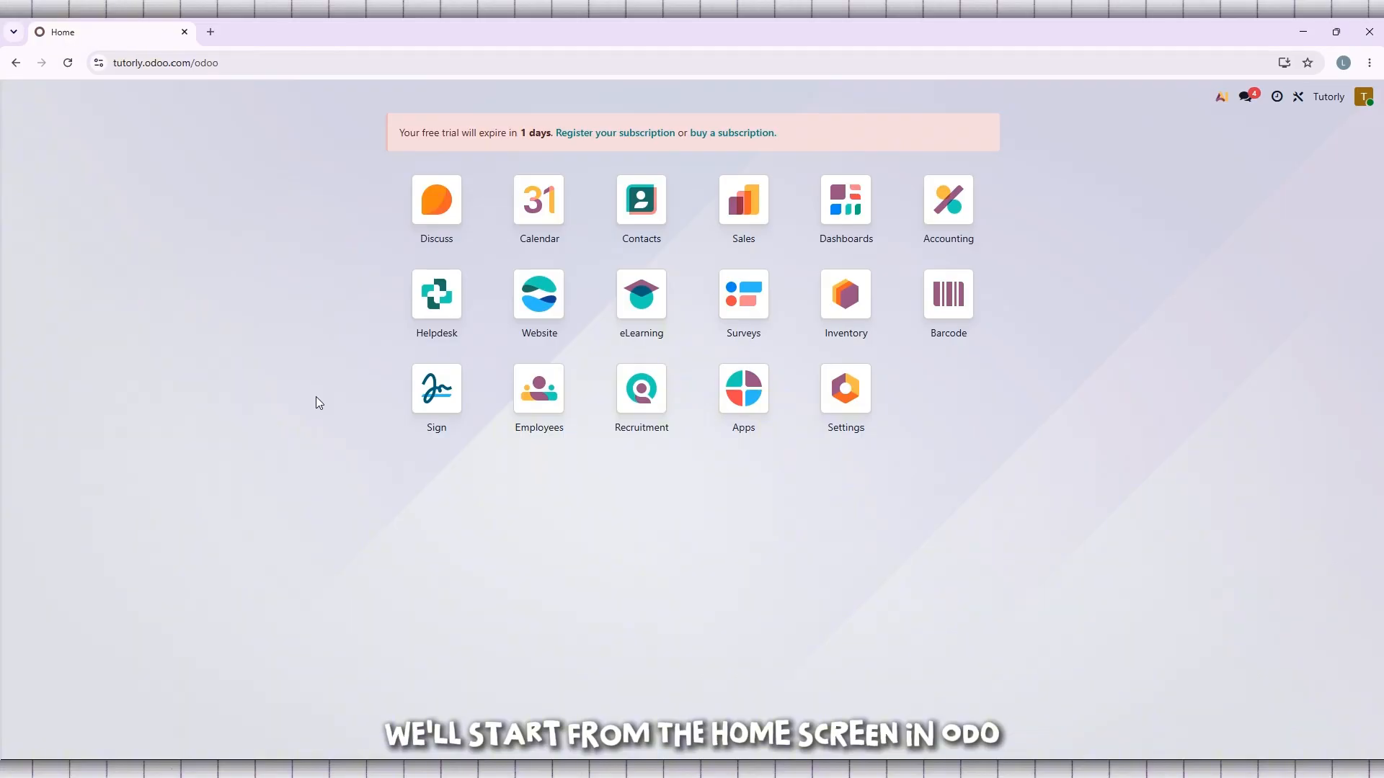
Step: Open the certifications list in eLearning
mouse_move(652, 318)
left_mouse_down()
mouse_move(666, 321)
mouse_move(630, 318)
mouse_move(603, 337)
mouse_move(651, 321)
left_mouse_up()
left_click(648, 317)
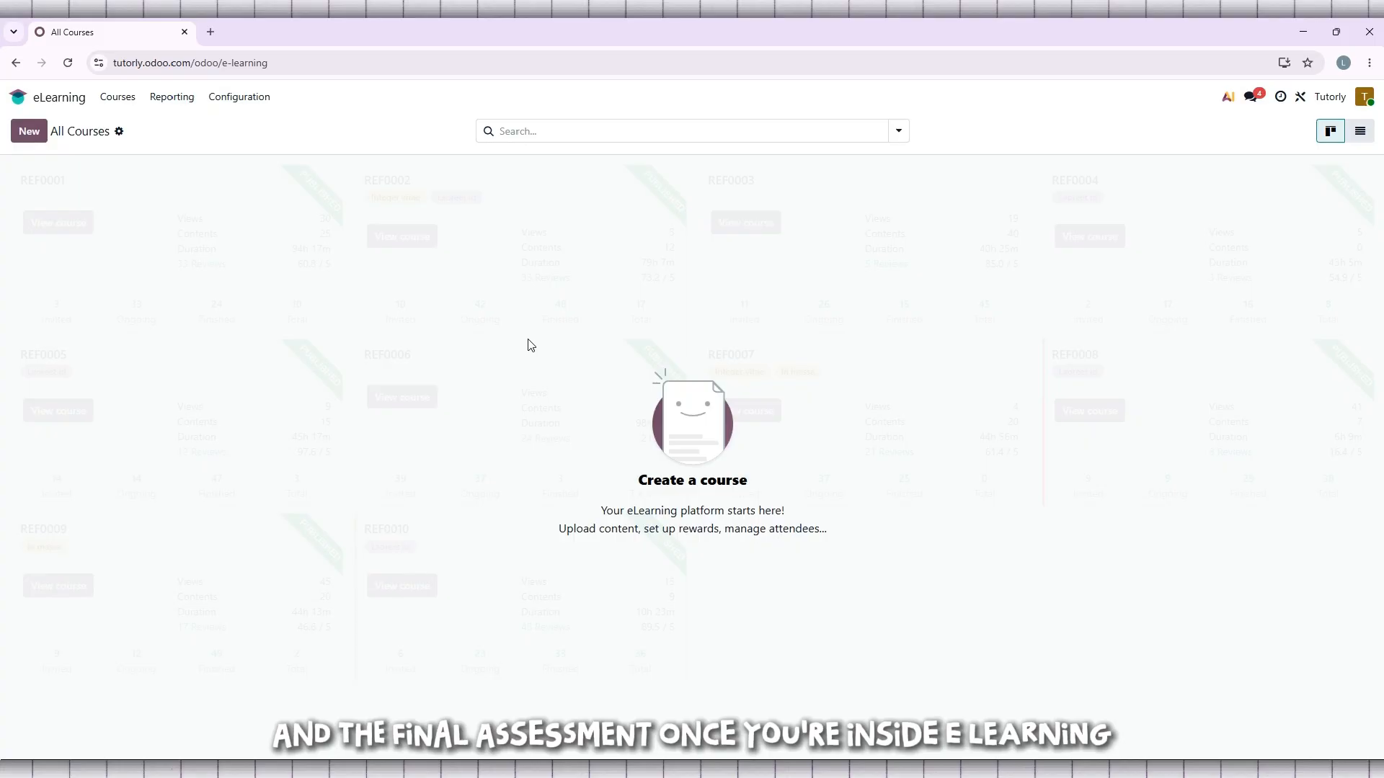
left_click(128, 103)
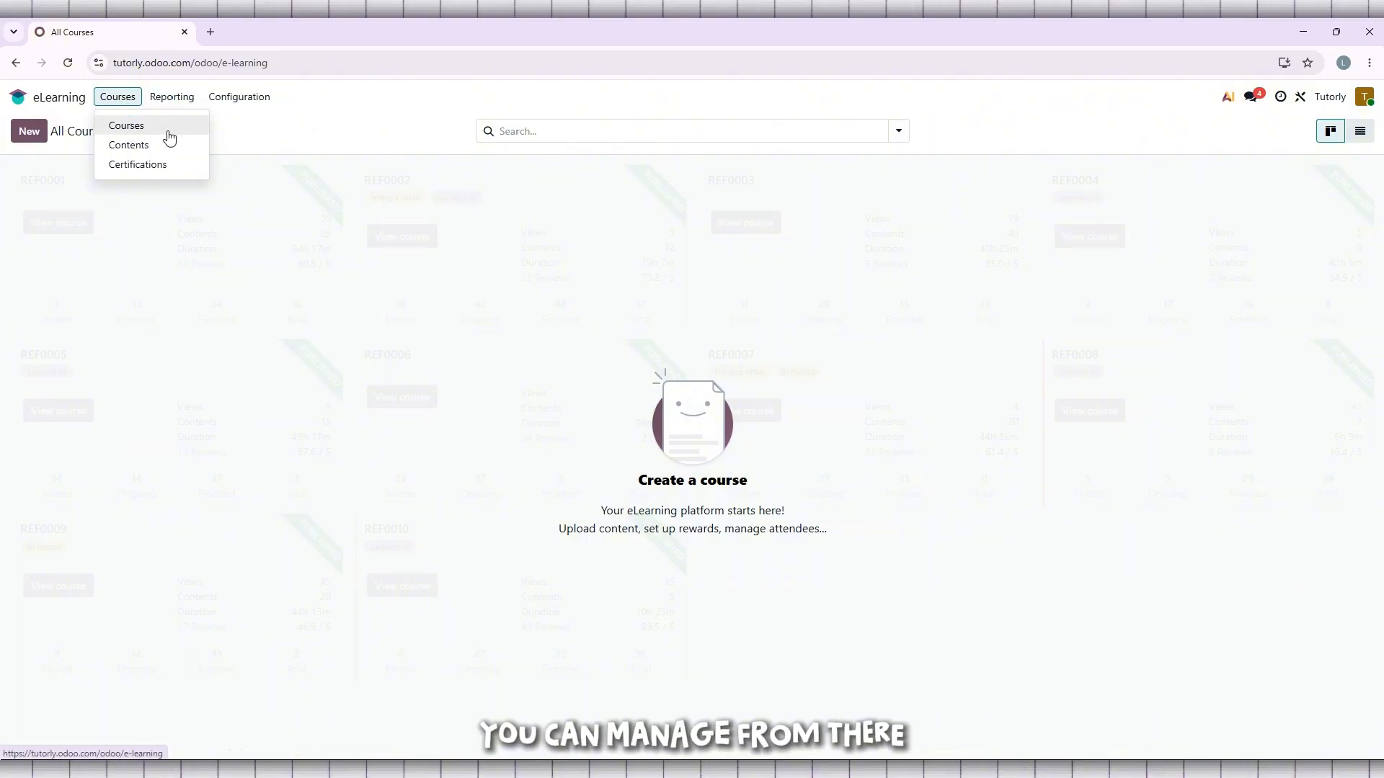
left_click(145, 164)
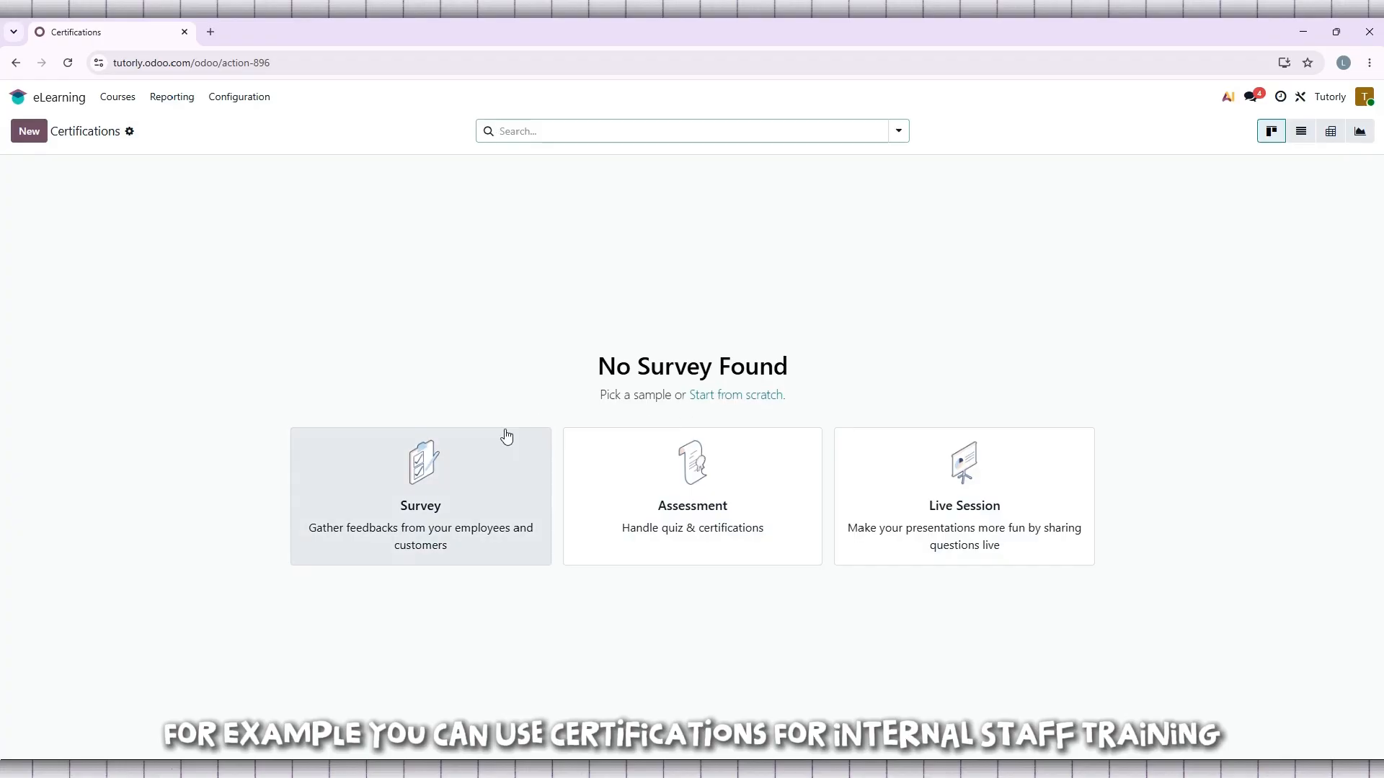
Step: Create a new certification titled "Tutorly Certification"
left_click(26, 136)
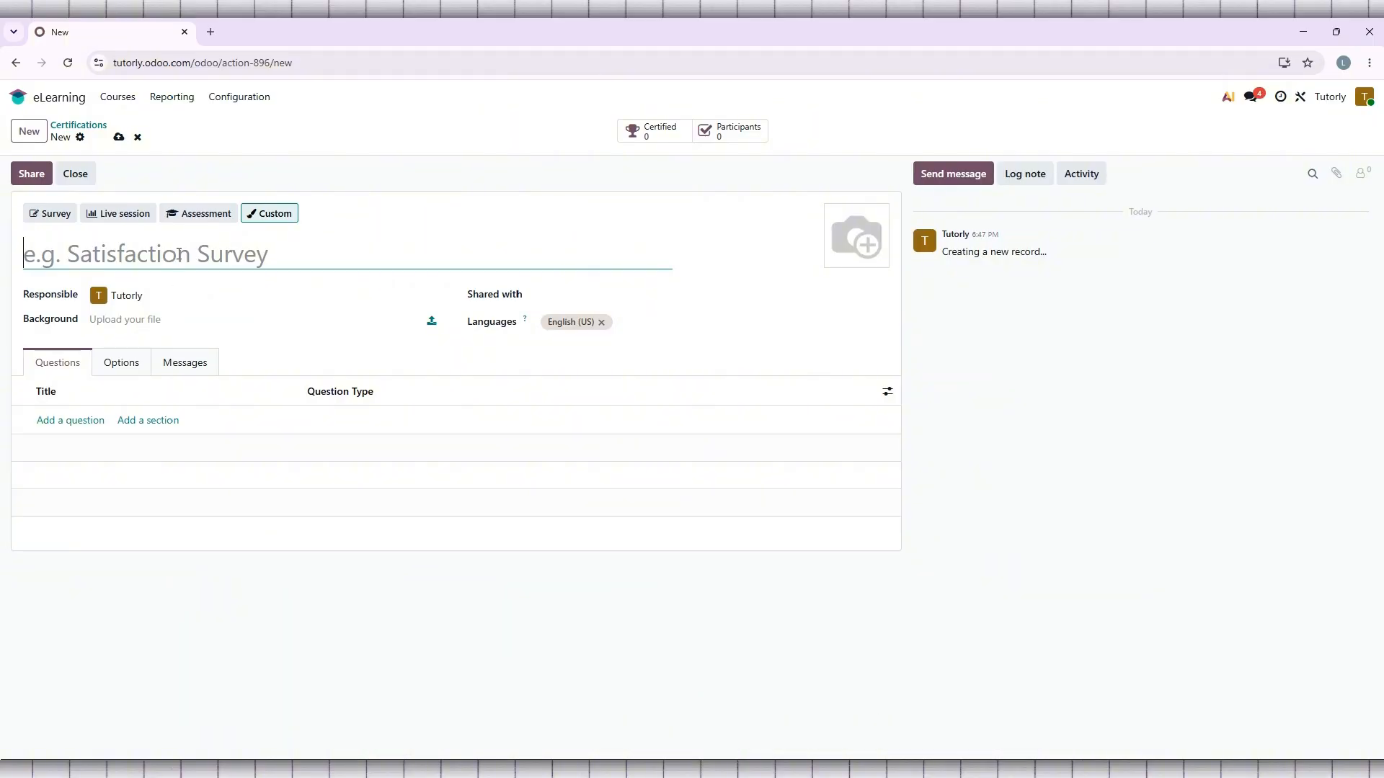
type("T")
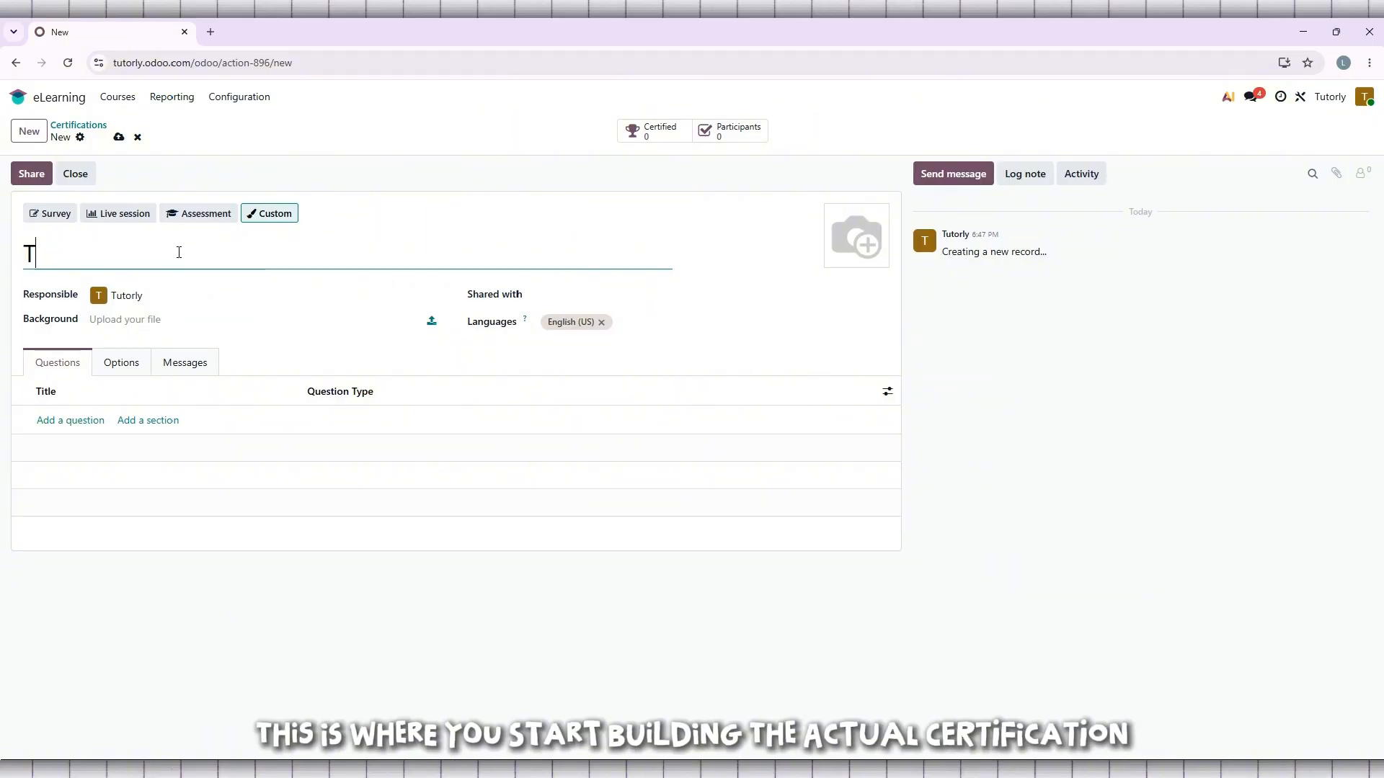
type("utorl")
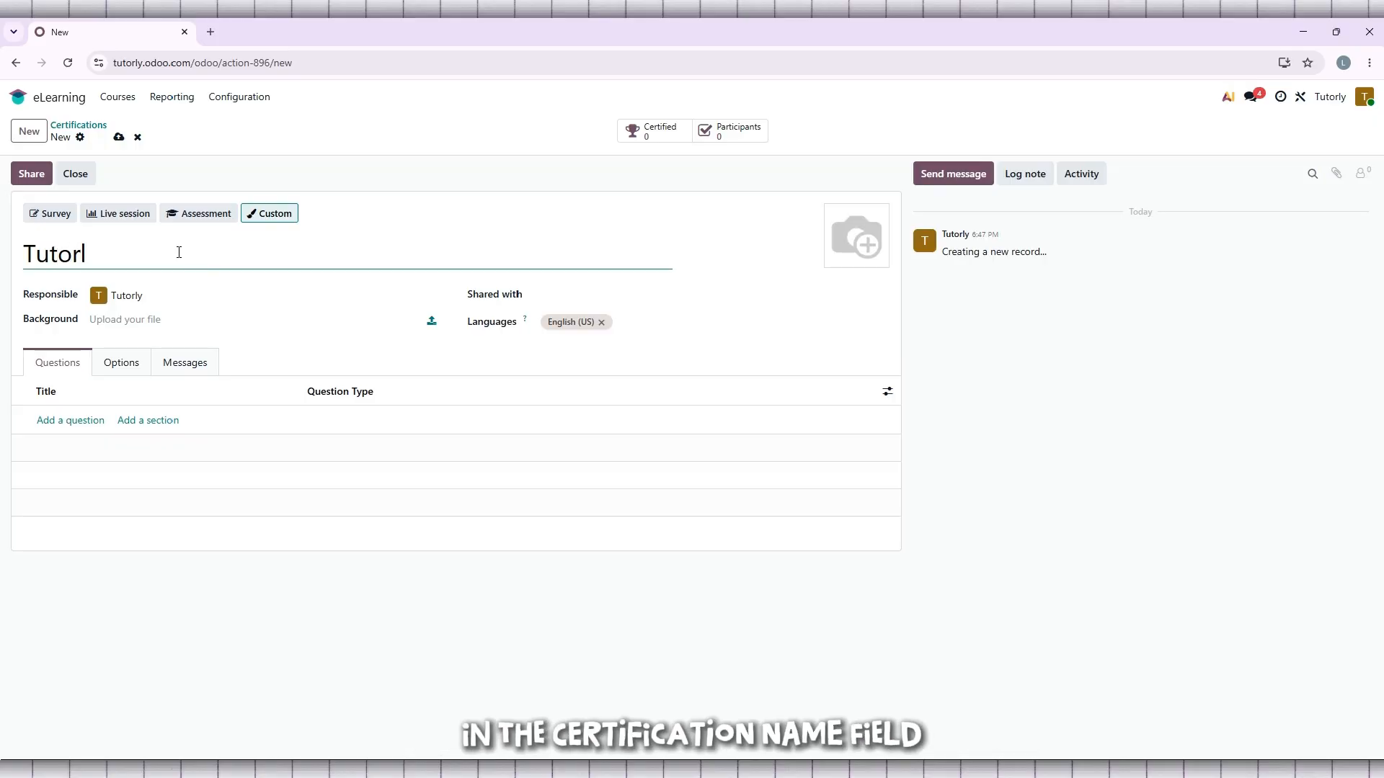
type("y C")
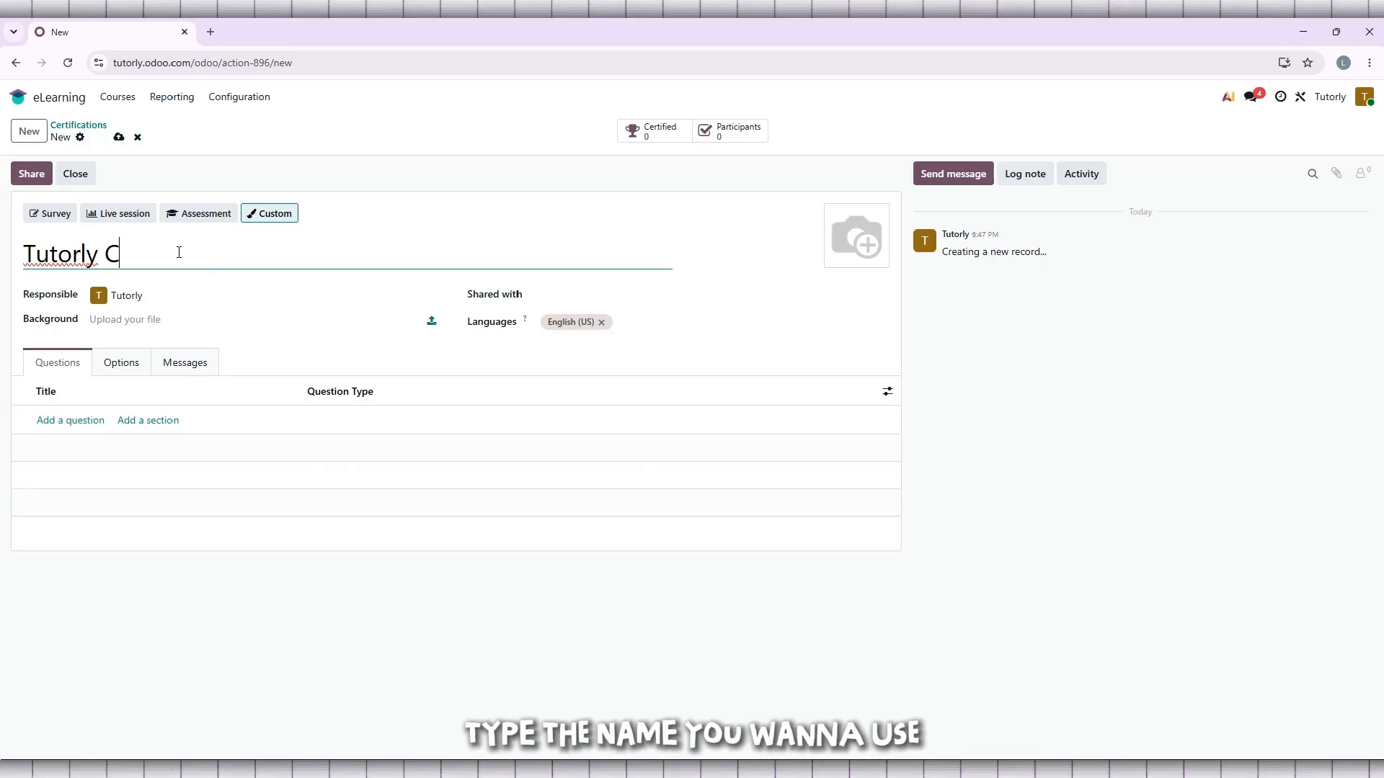
type("ert")
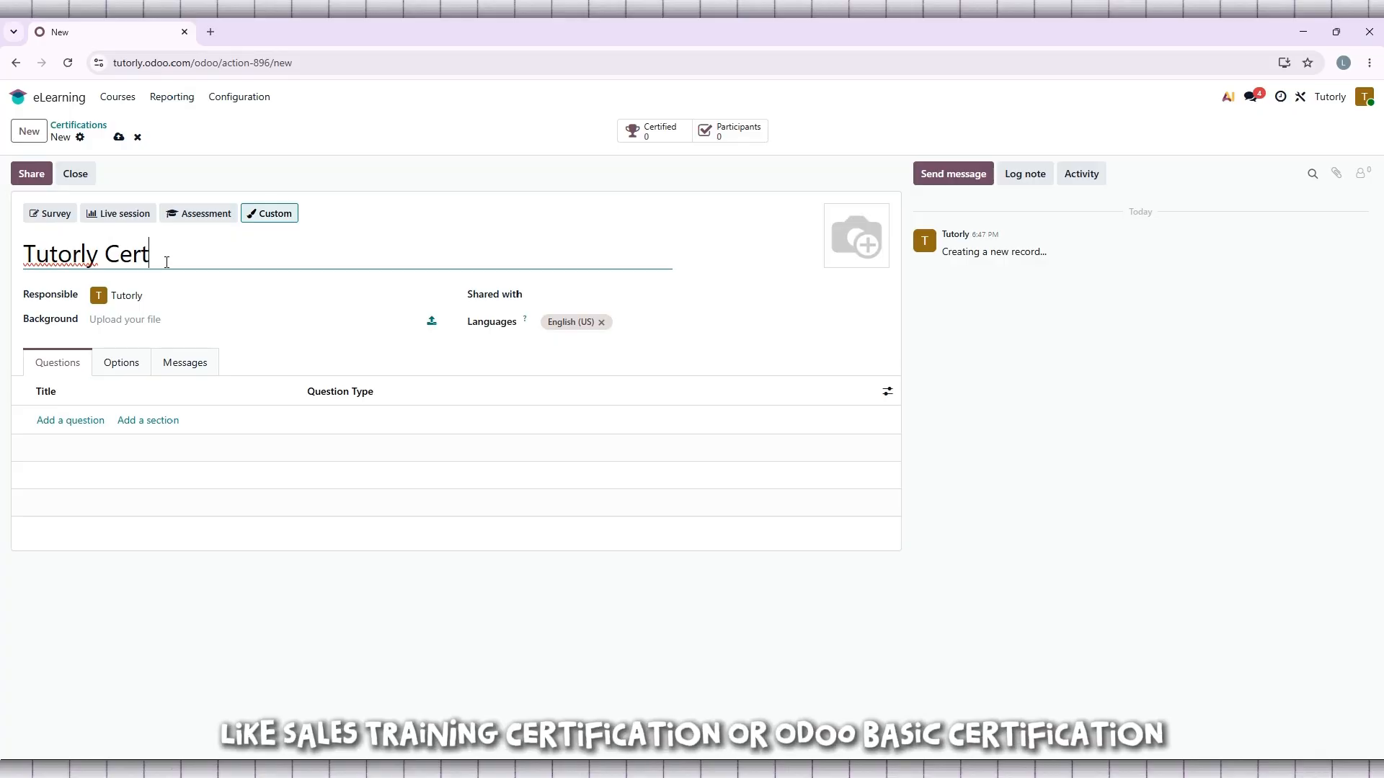
type("ification")
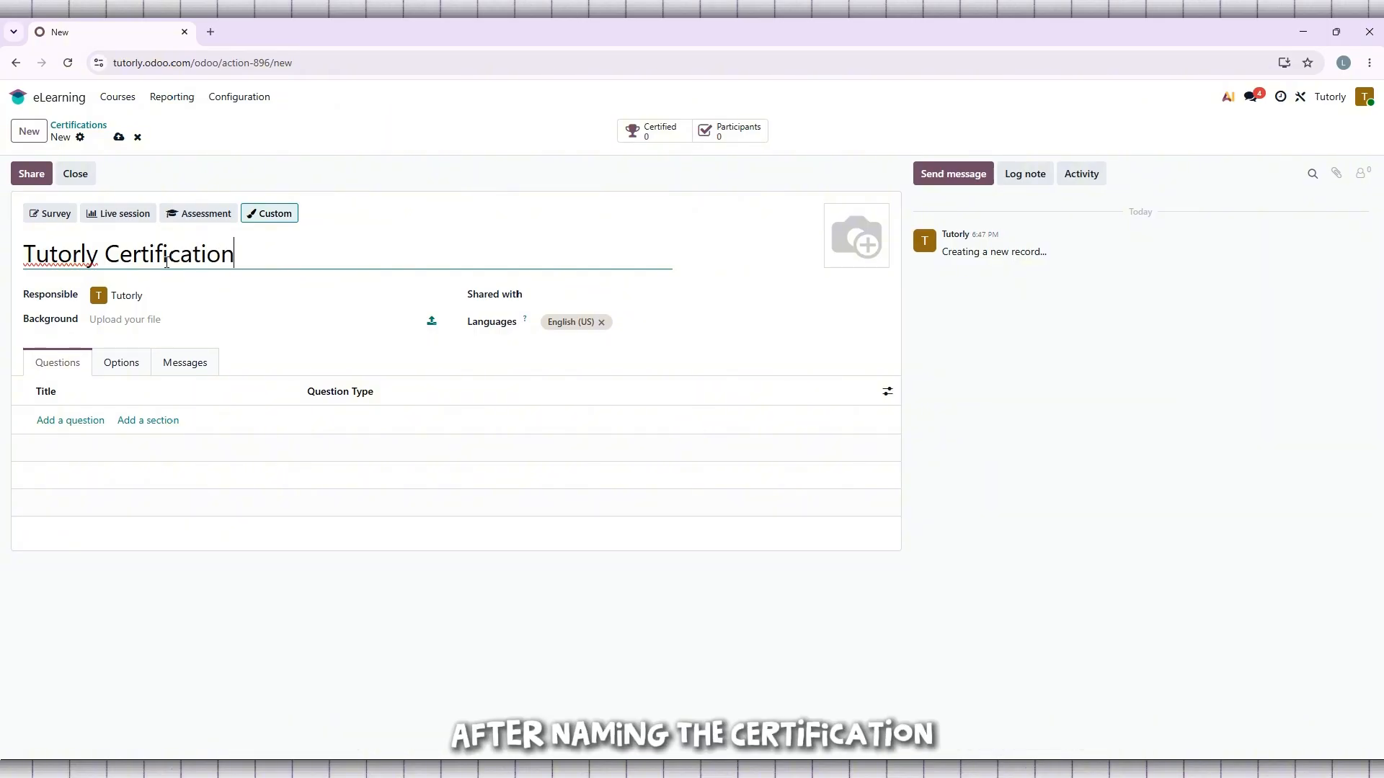
type("s")
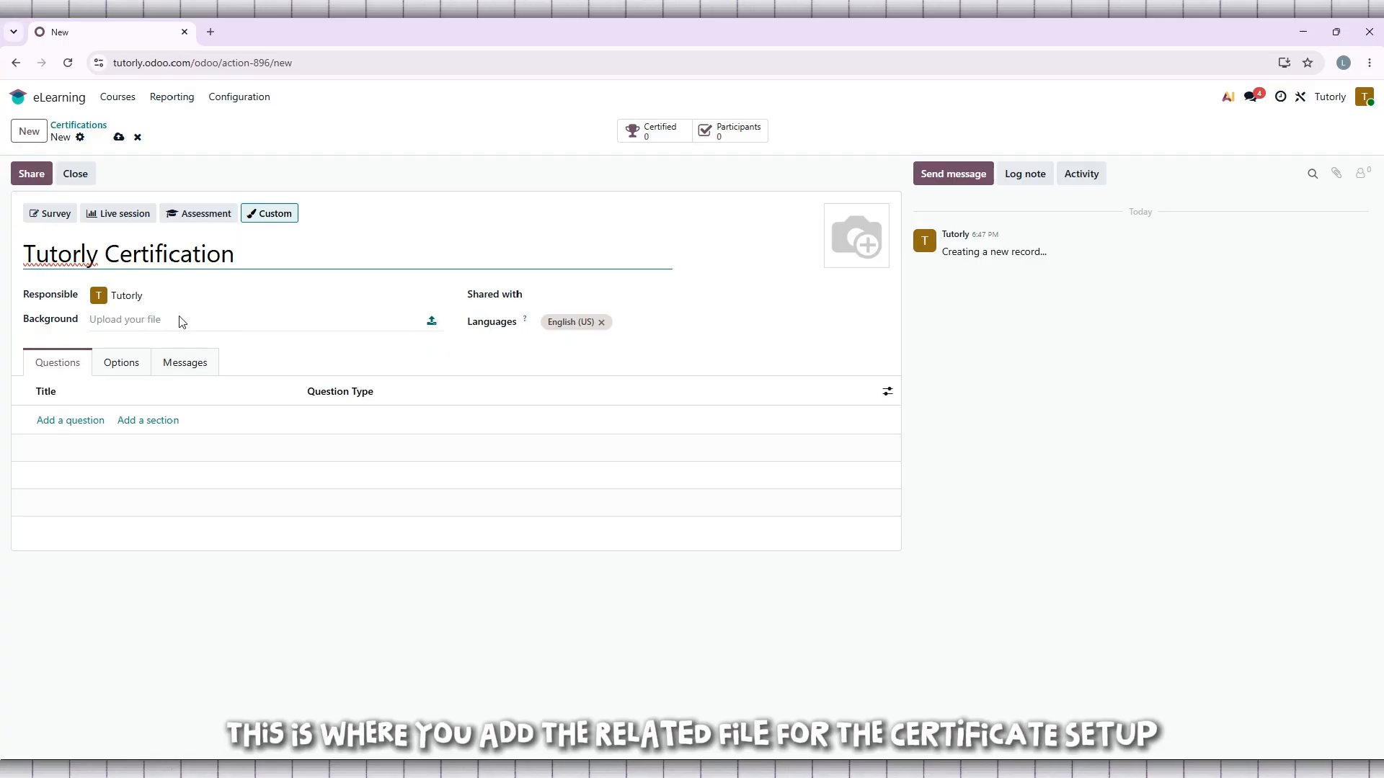
Step: Upload the Beige Aesthetic Modern Summer Camp Club Membership Certificate image as the background and share the certification with Tutorly
left_click(431, 321)
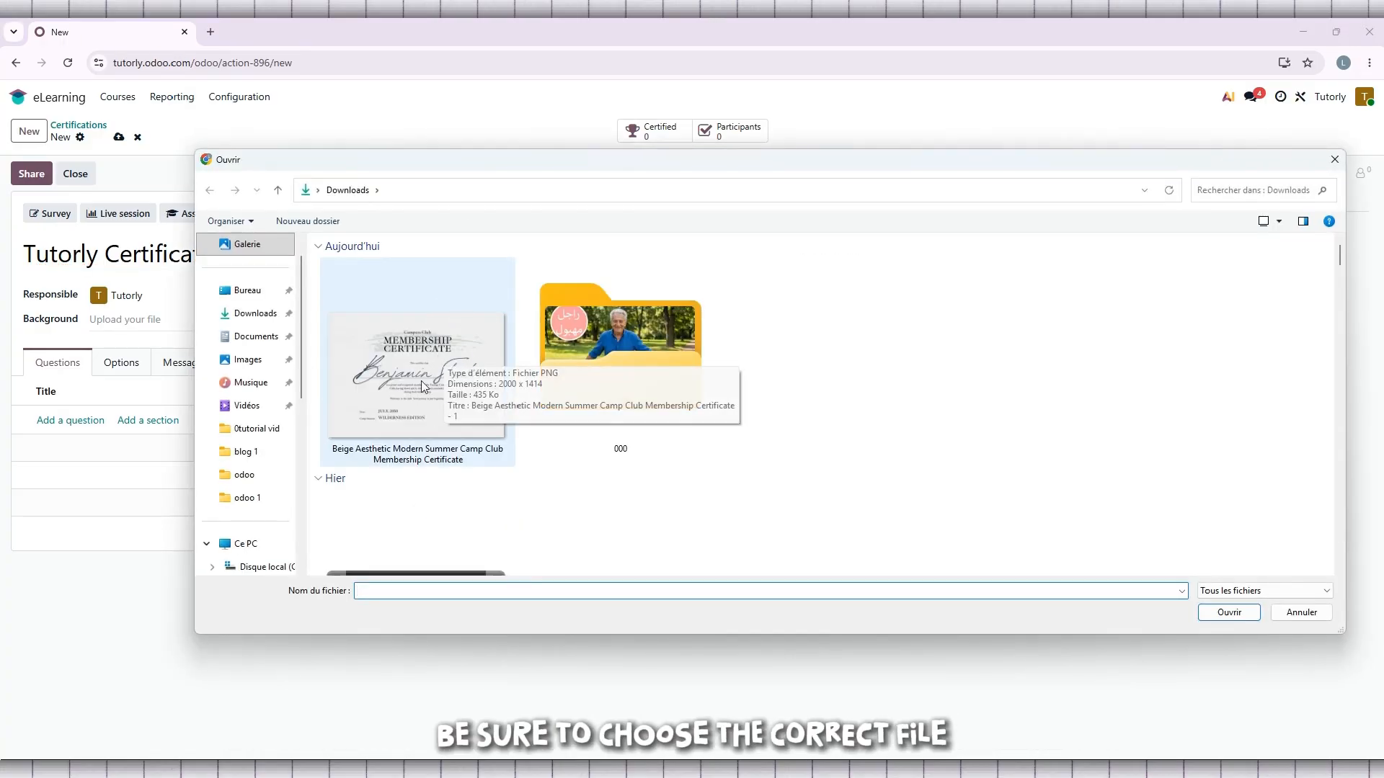
double_click(419, 353)
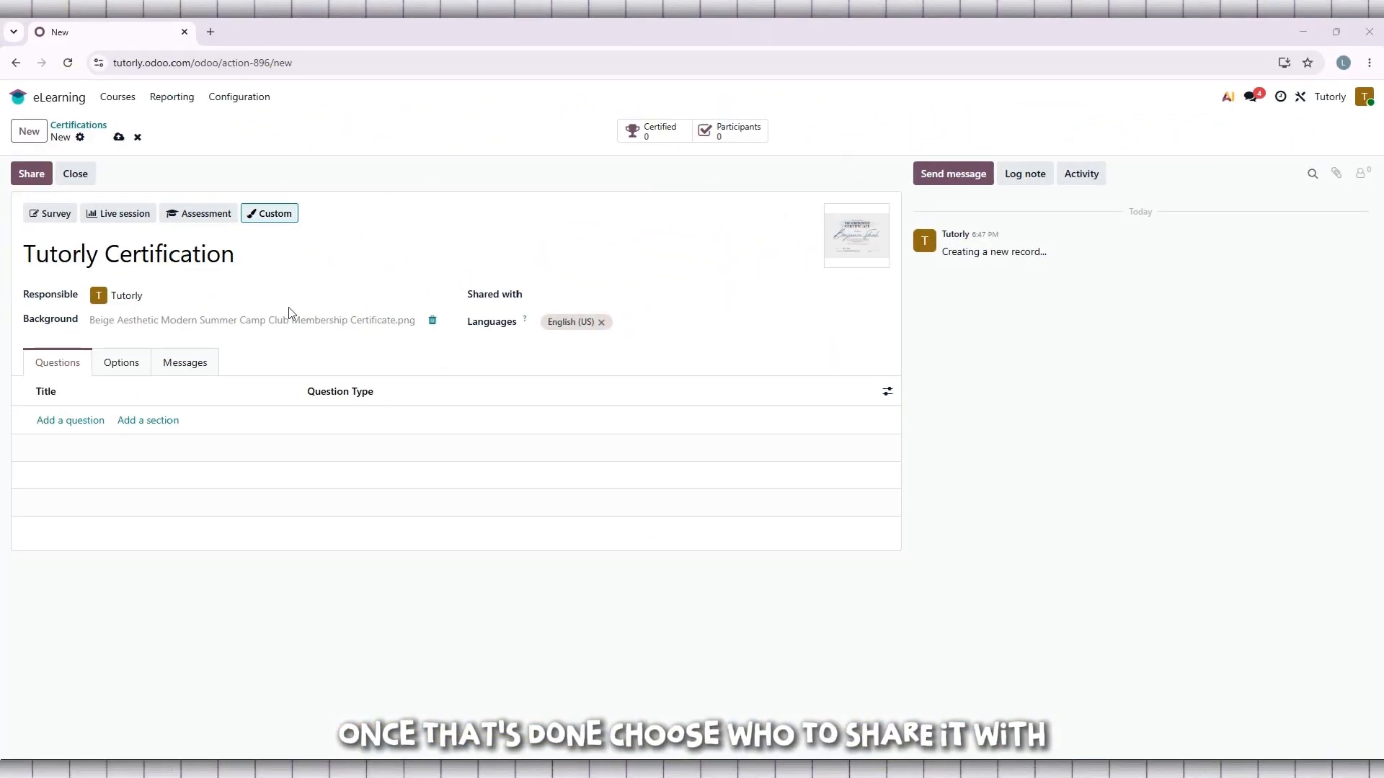
left_click(584, 294)
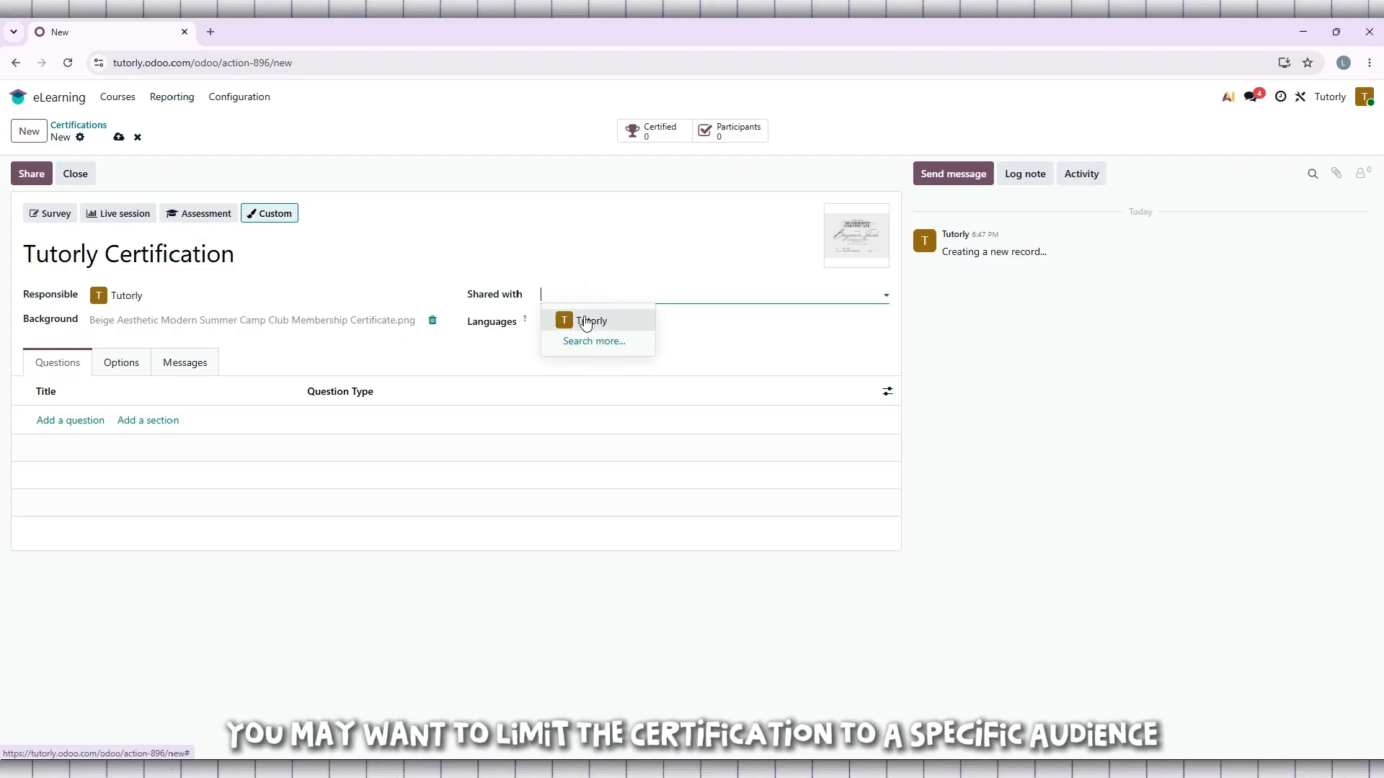
left_click(598, 320)
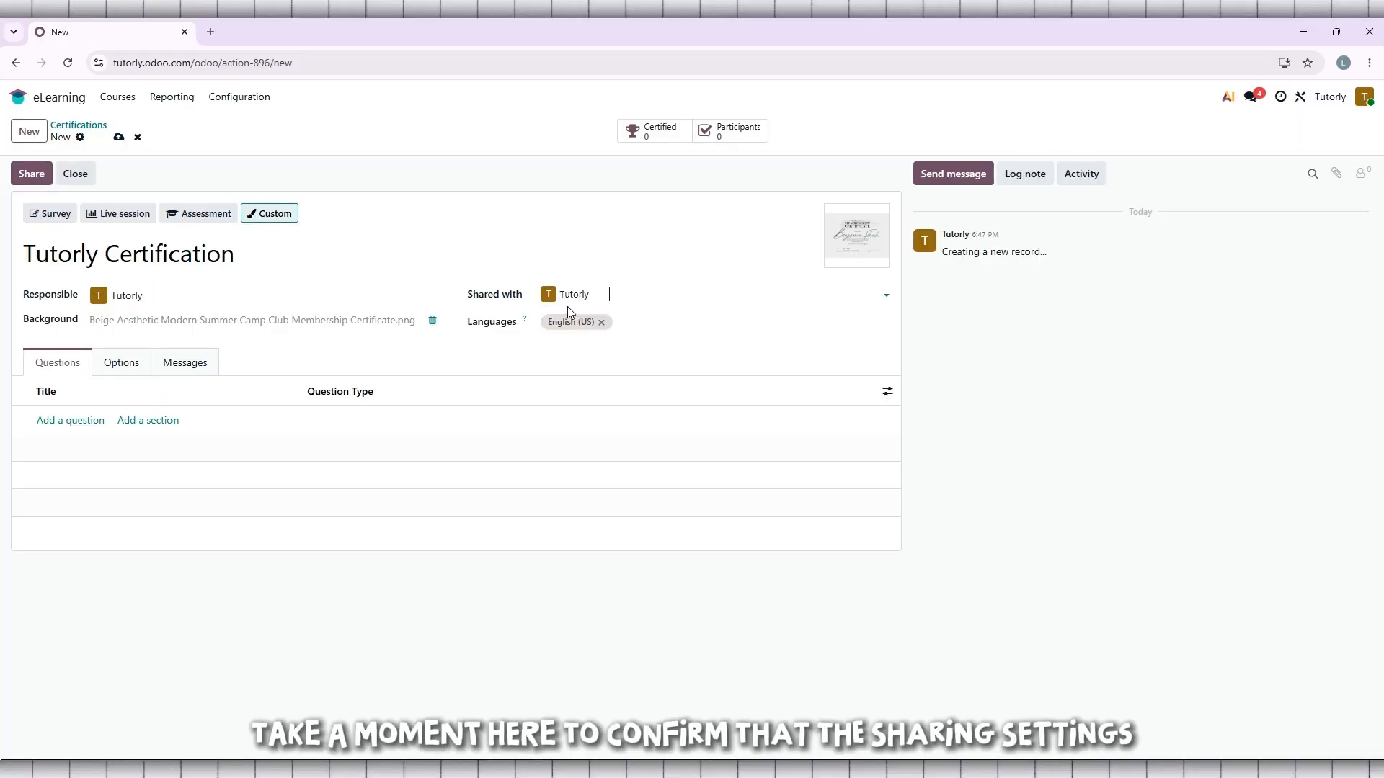
left_click(858, 296)
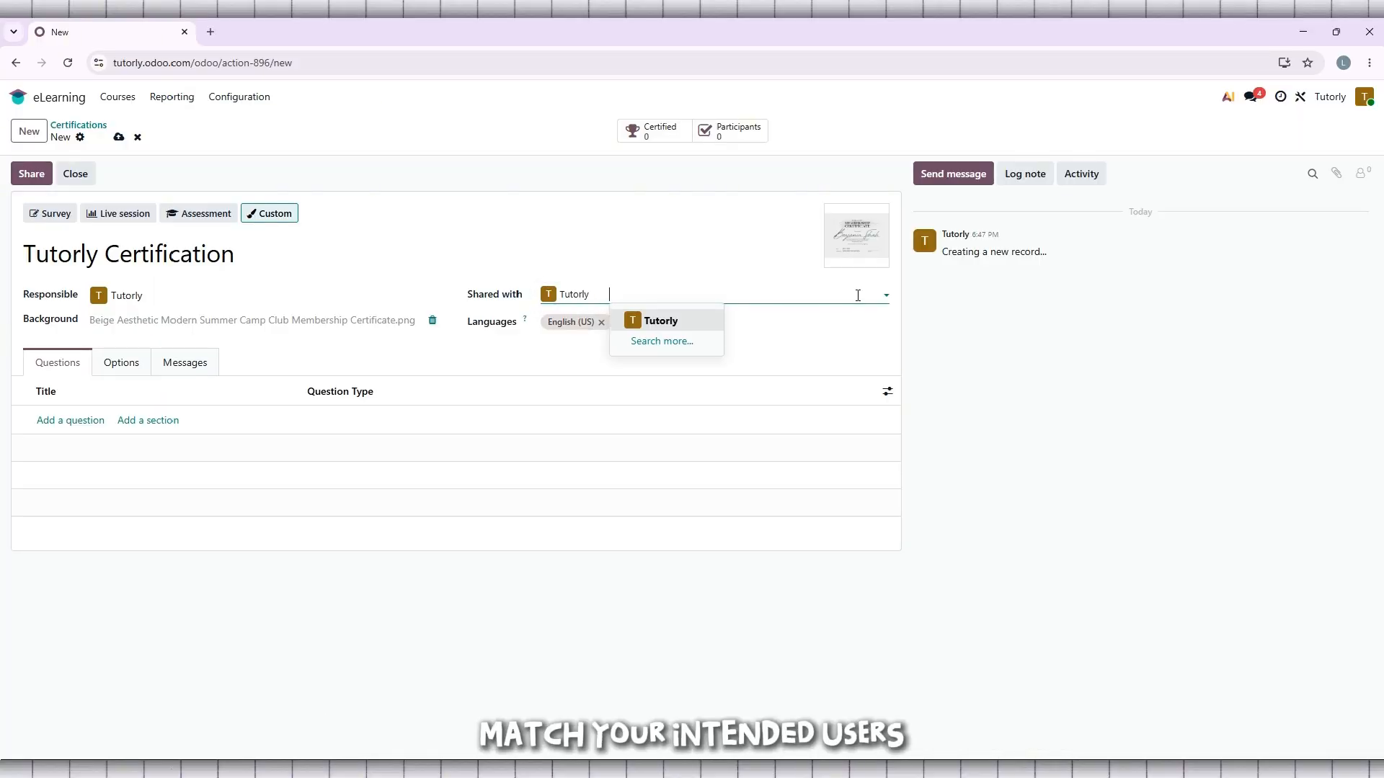
left_click(656, 341)
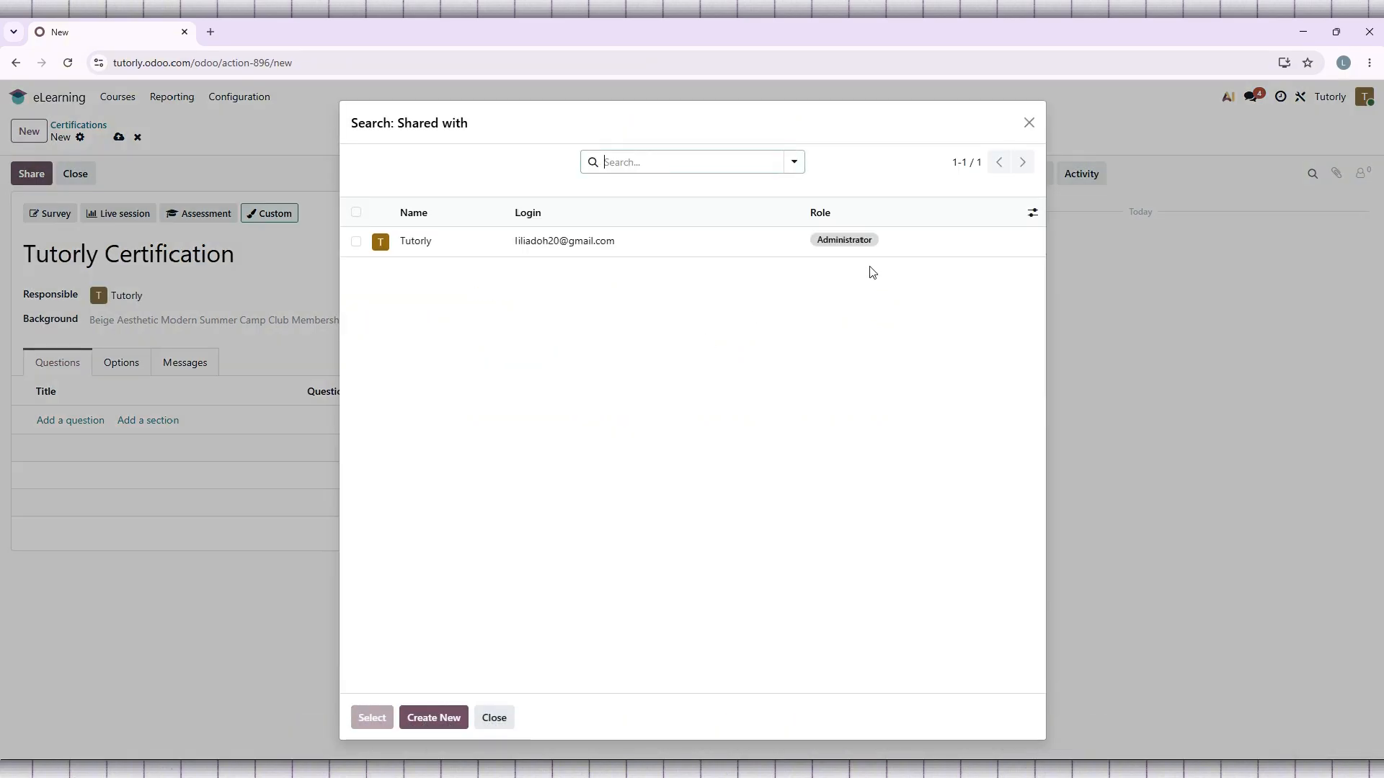
left_click(1030, 123)
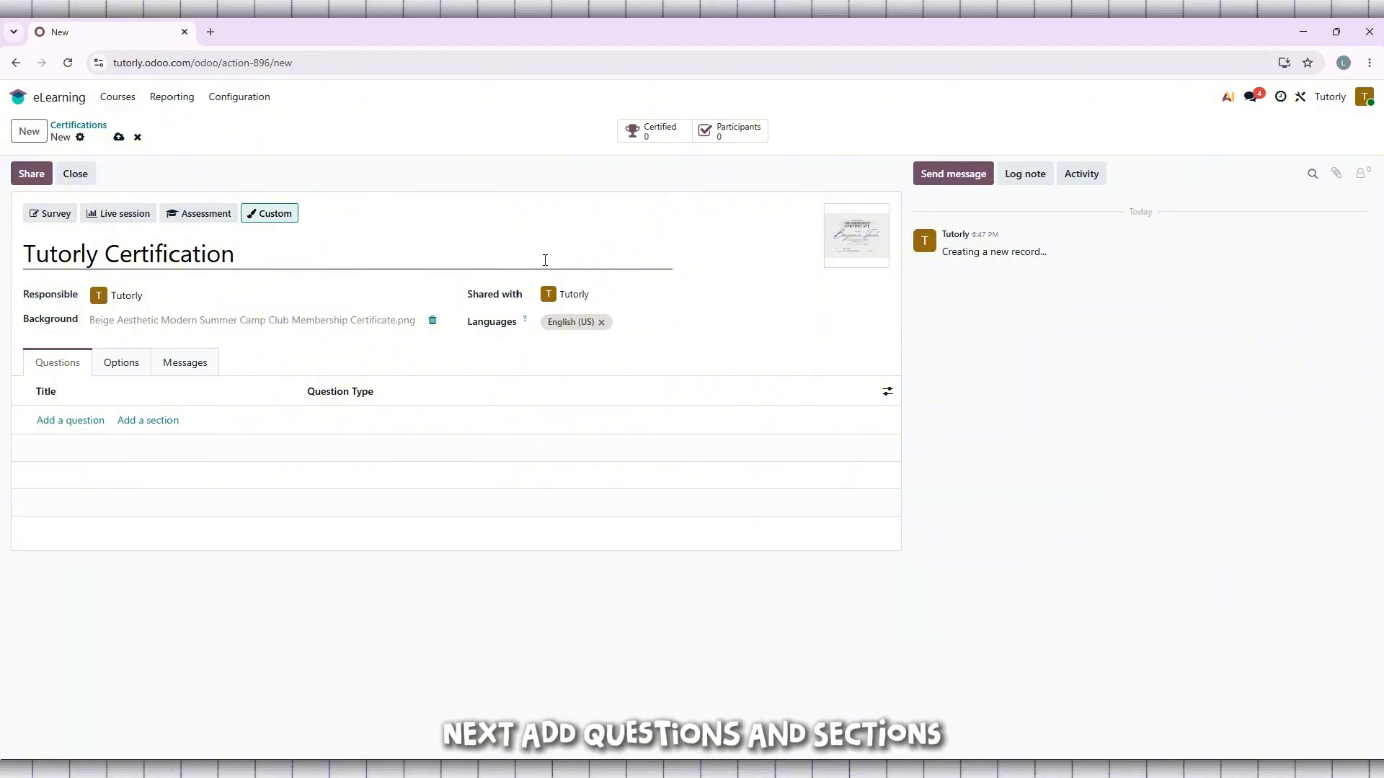
Step: Add a single-select question "How to share certifications?" to the certification and save it
left_click(73, 425)
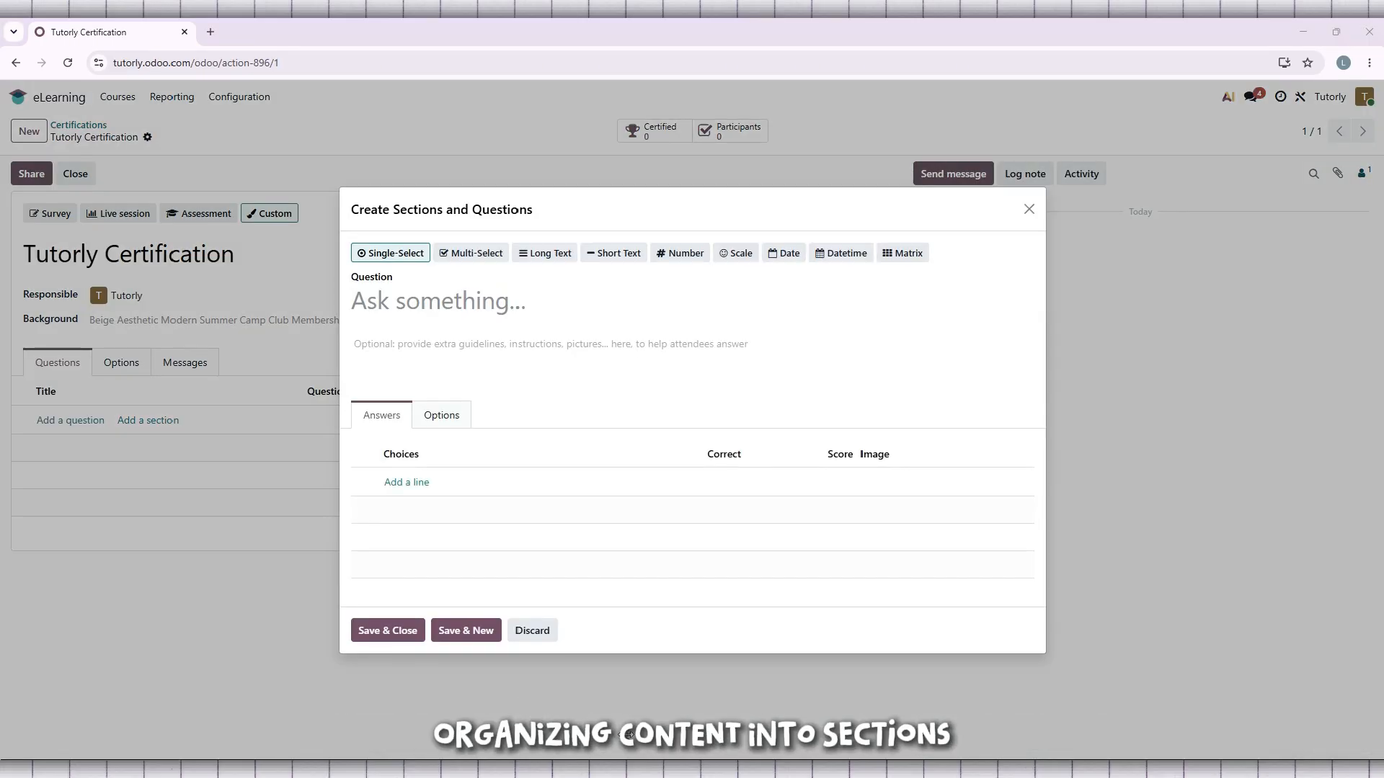
left_click(484, 305)
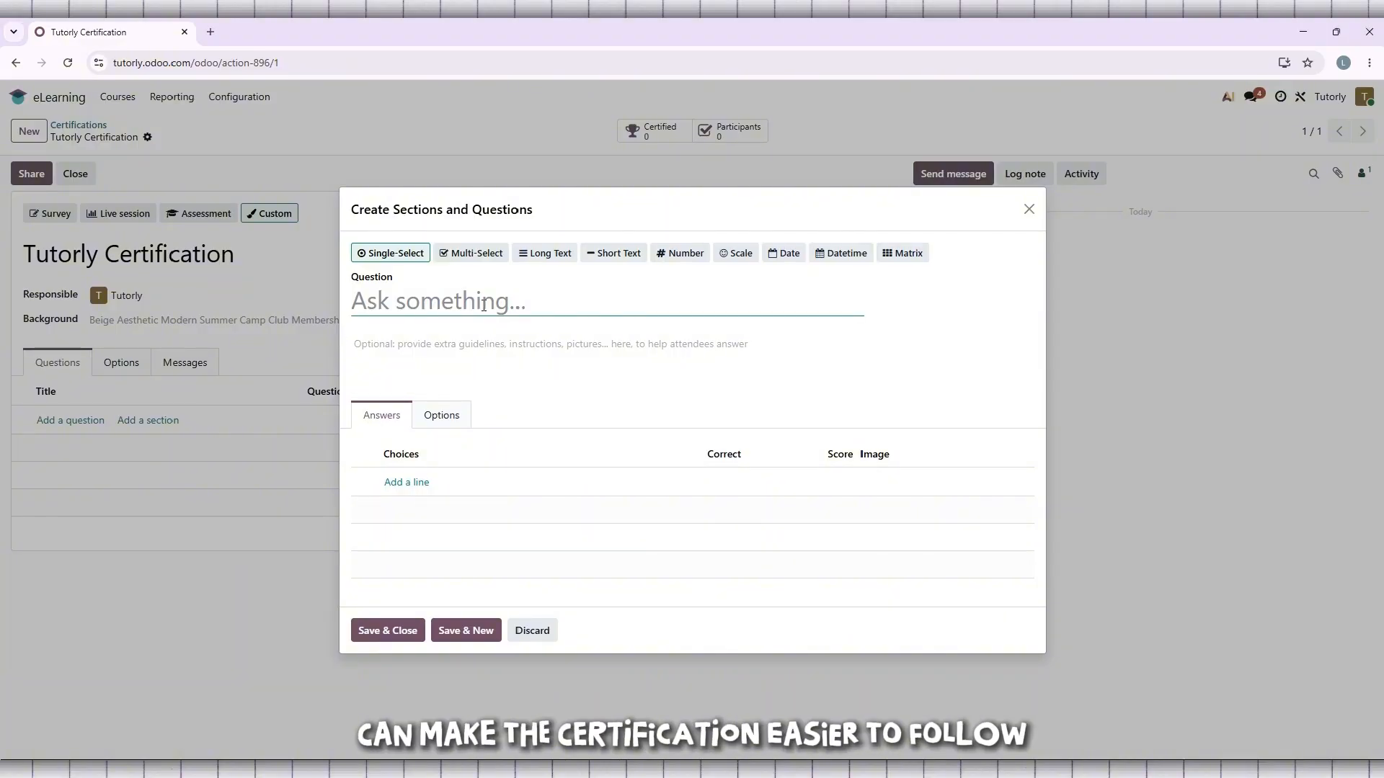
type("How ")
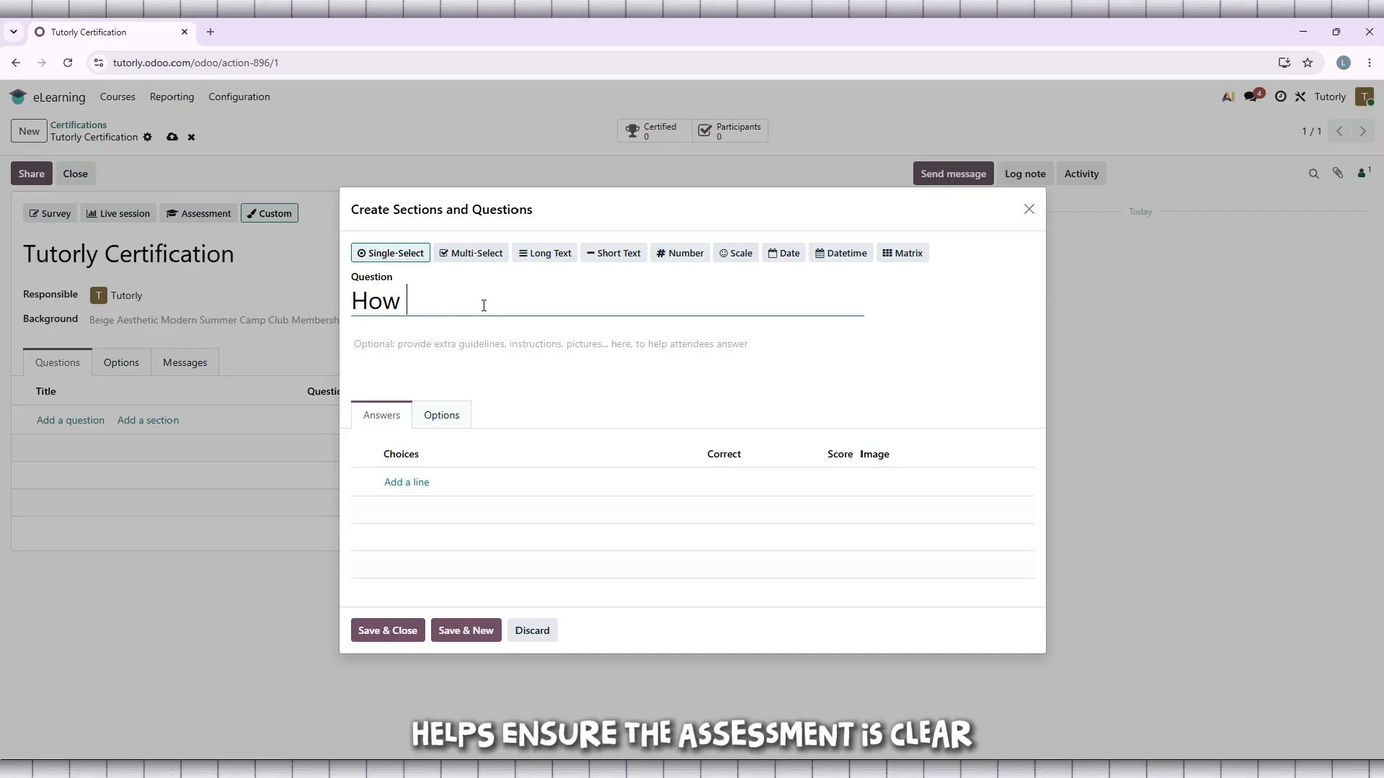
type("to ")
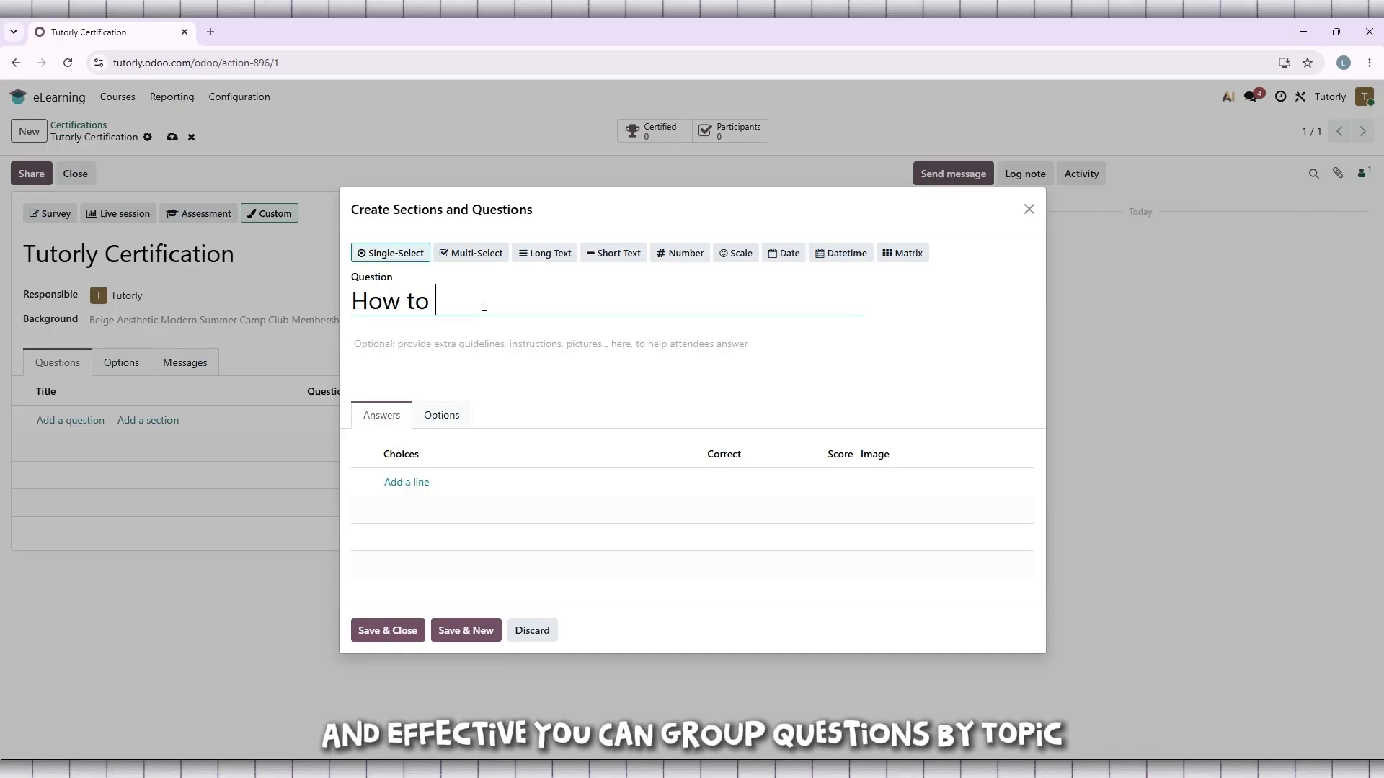
type("s")
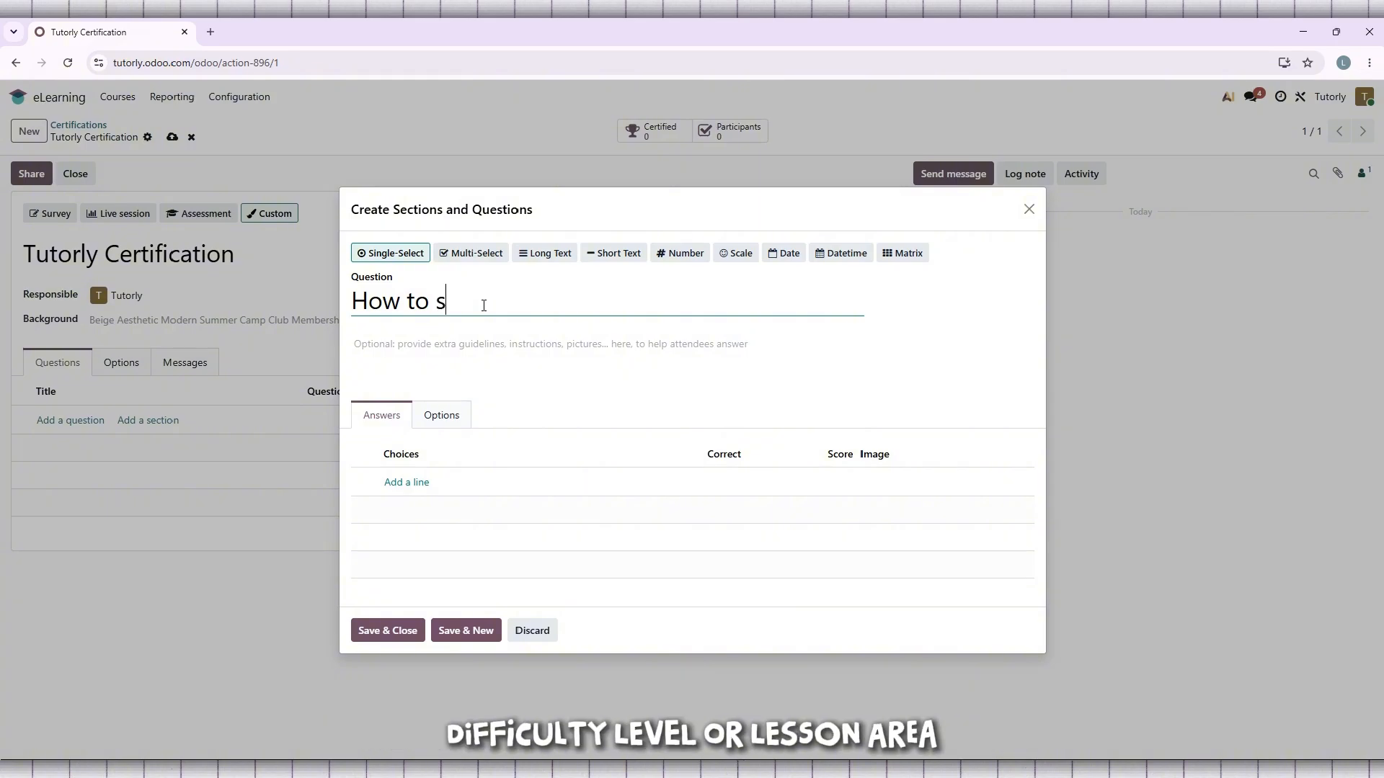
type("hare c")
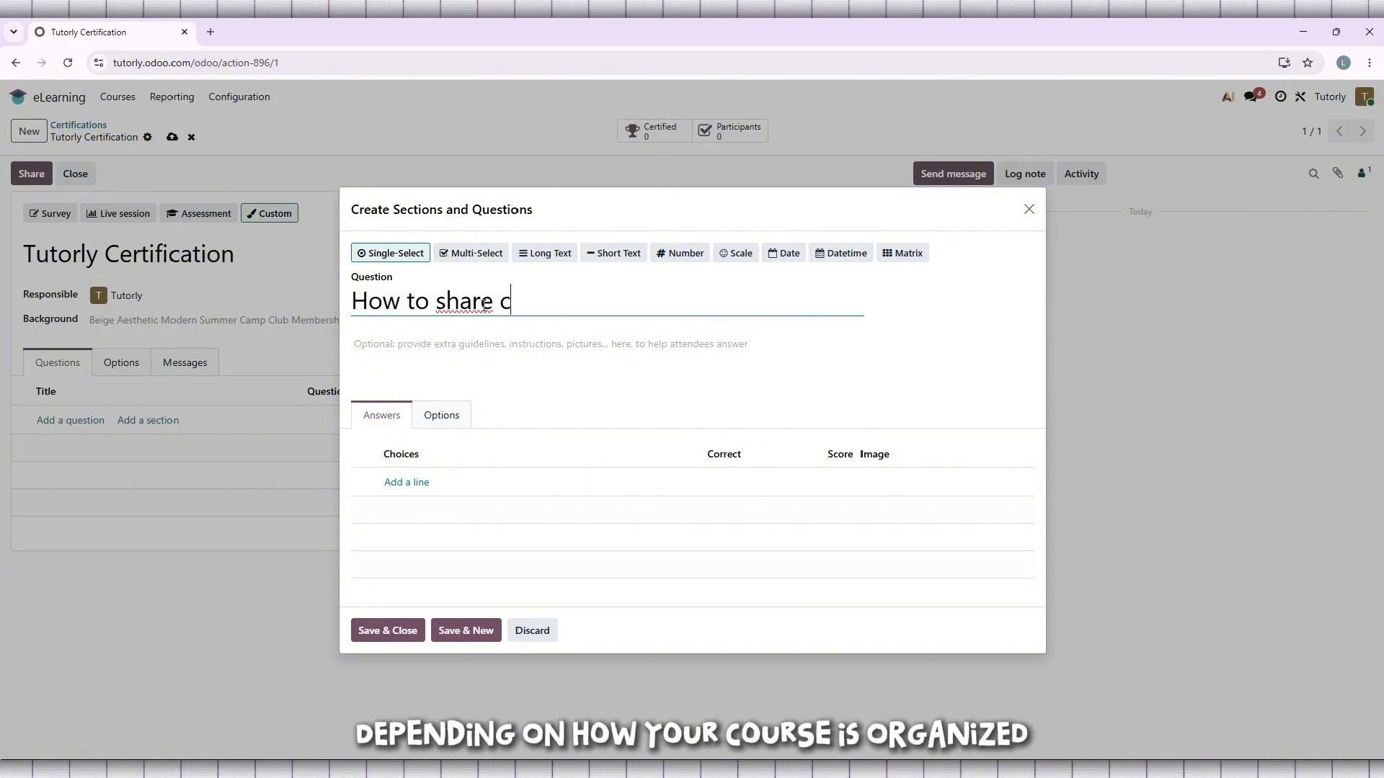
type("ertifac")
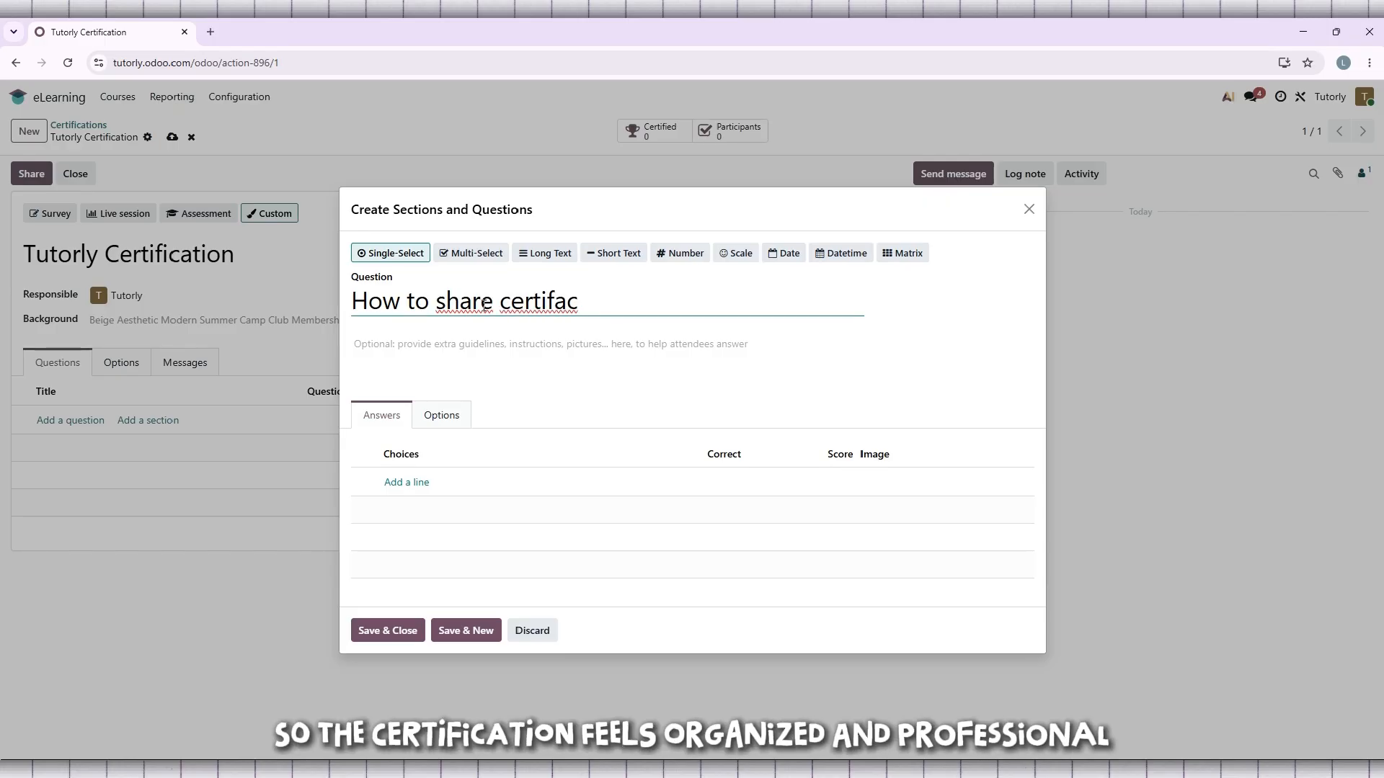
key("BackSpace")
key("BackSpace")
type("icatio")
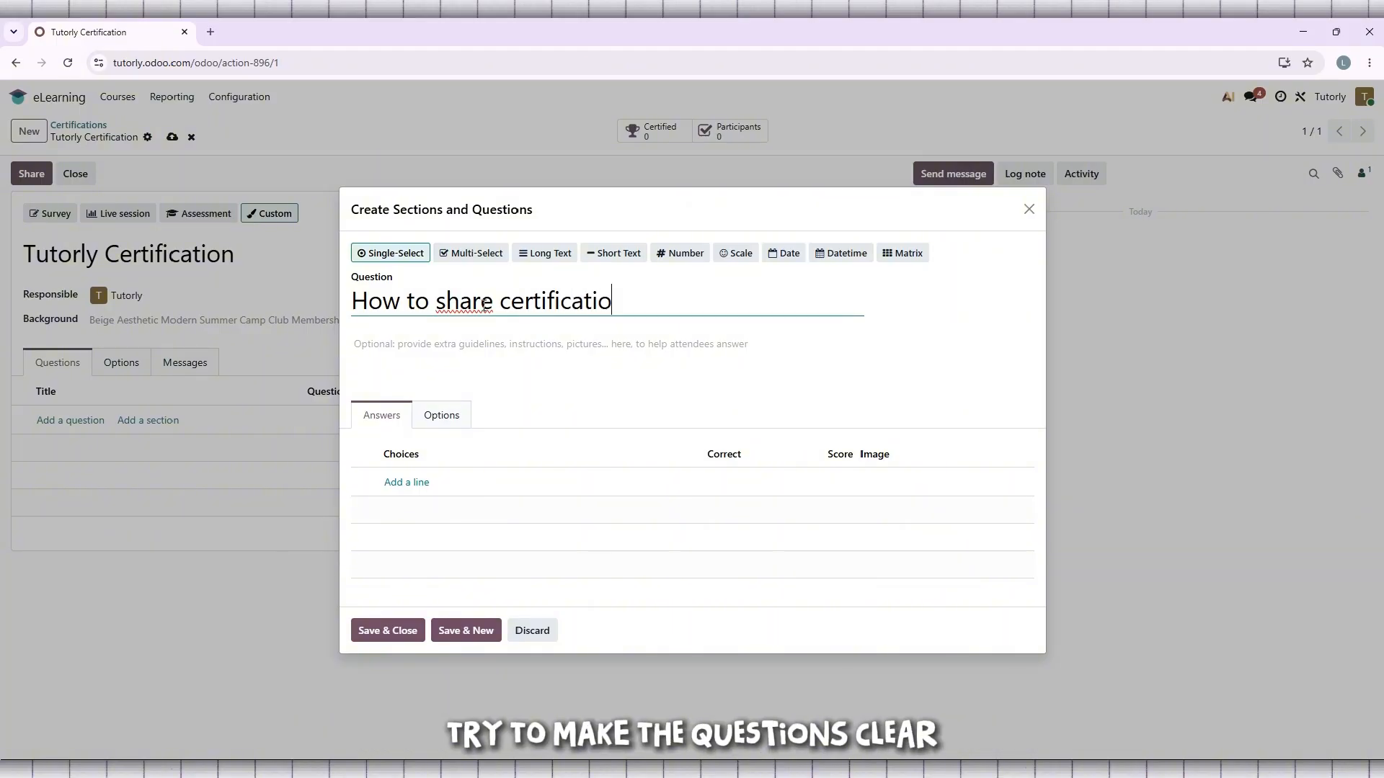
type("ns")
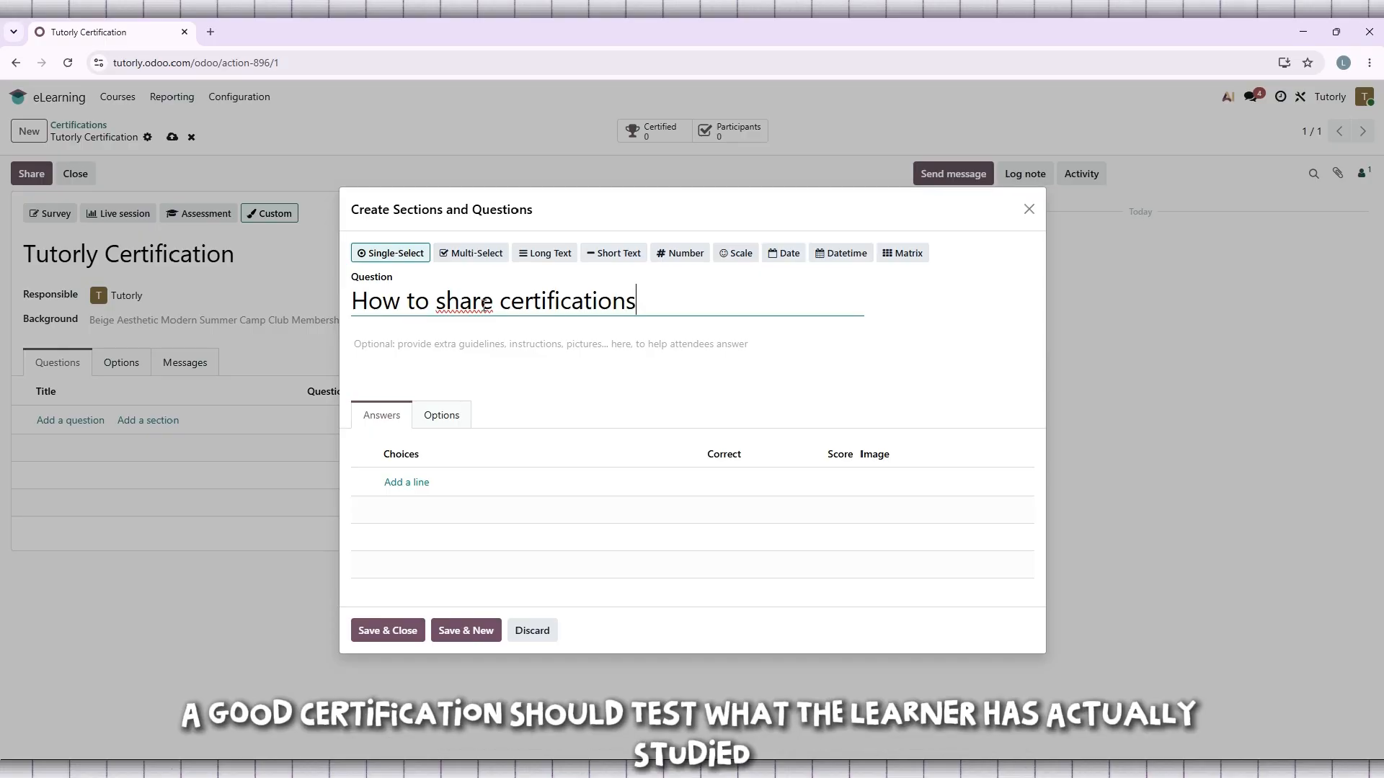
left_click(459, 353)
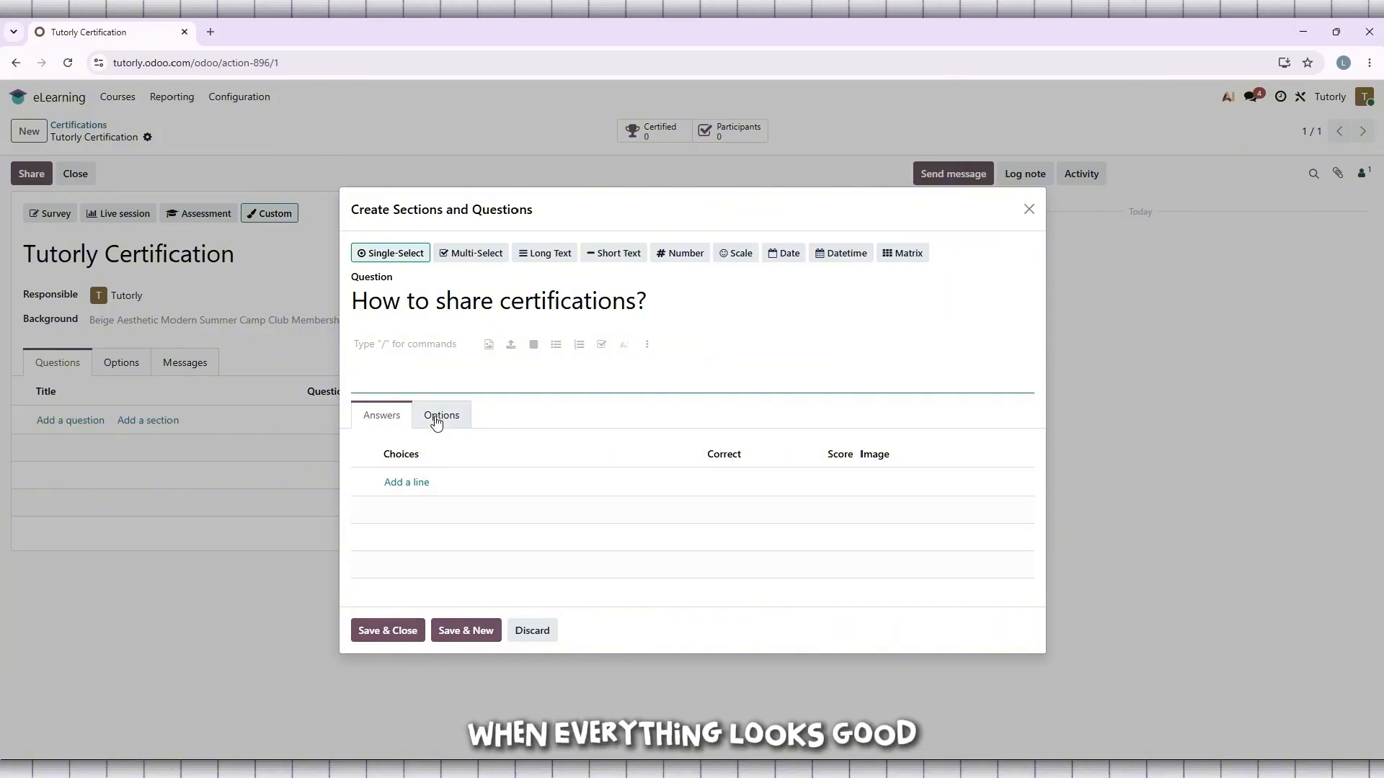
left_click(410, 628)
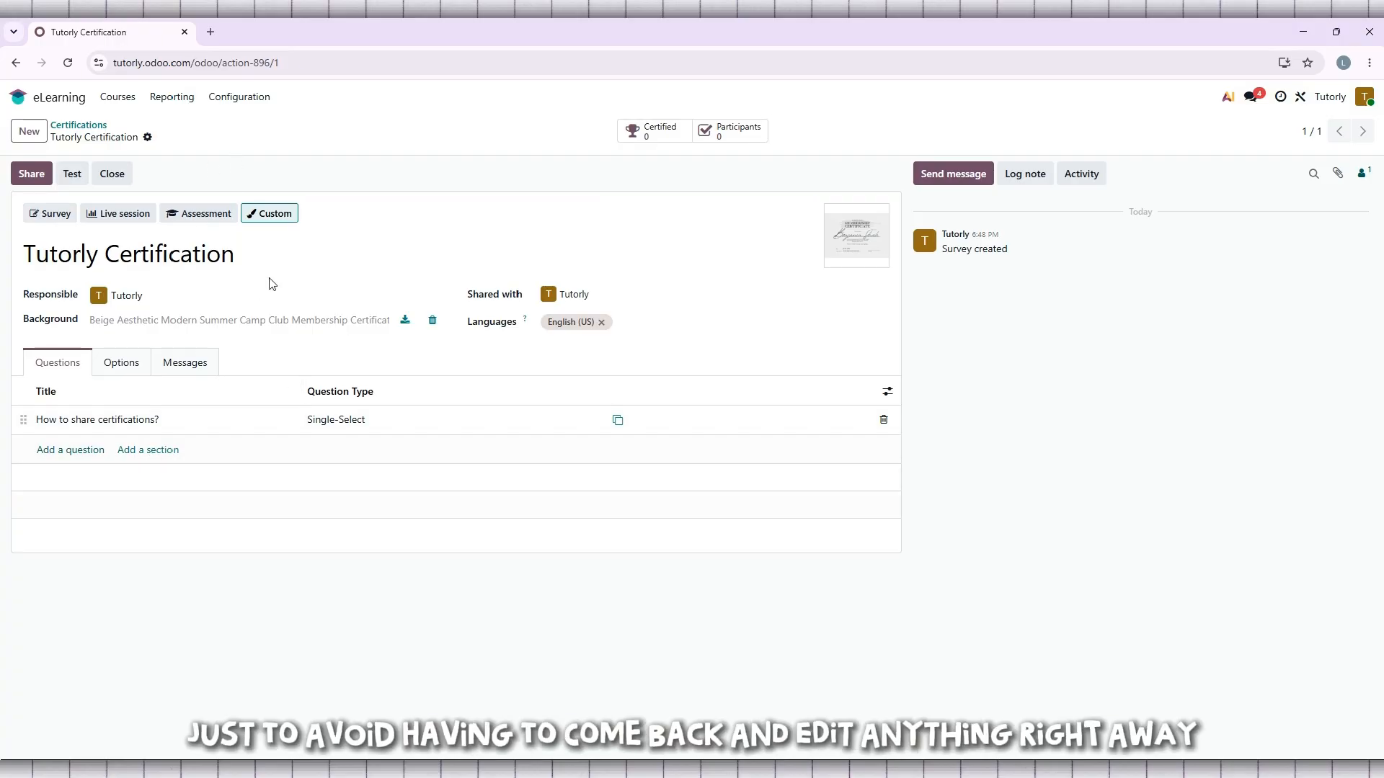
left_click(285, 249)
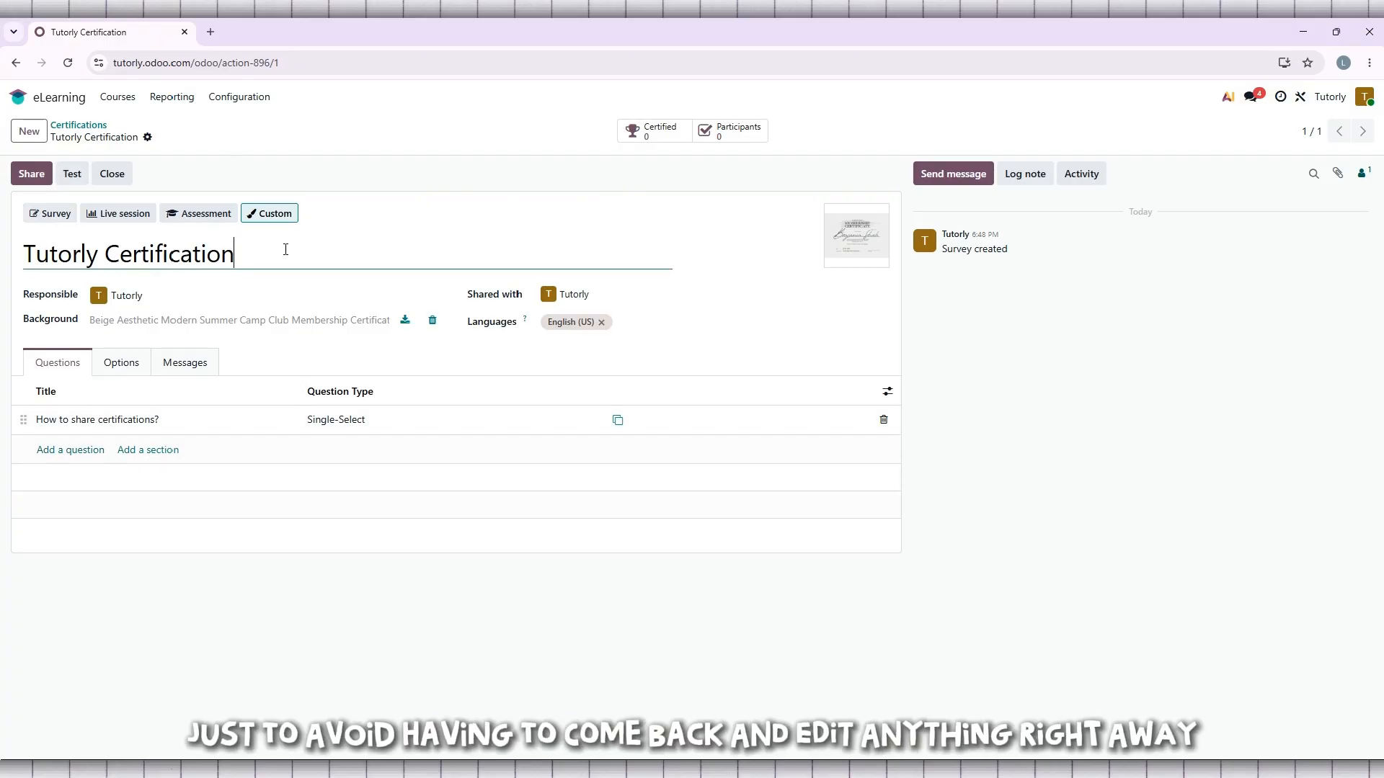
left_click(229, 321)
left_click(1335, 161)
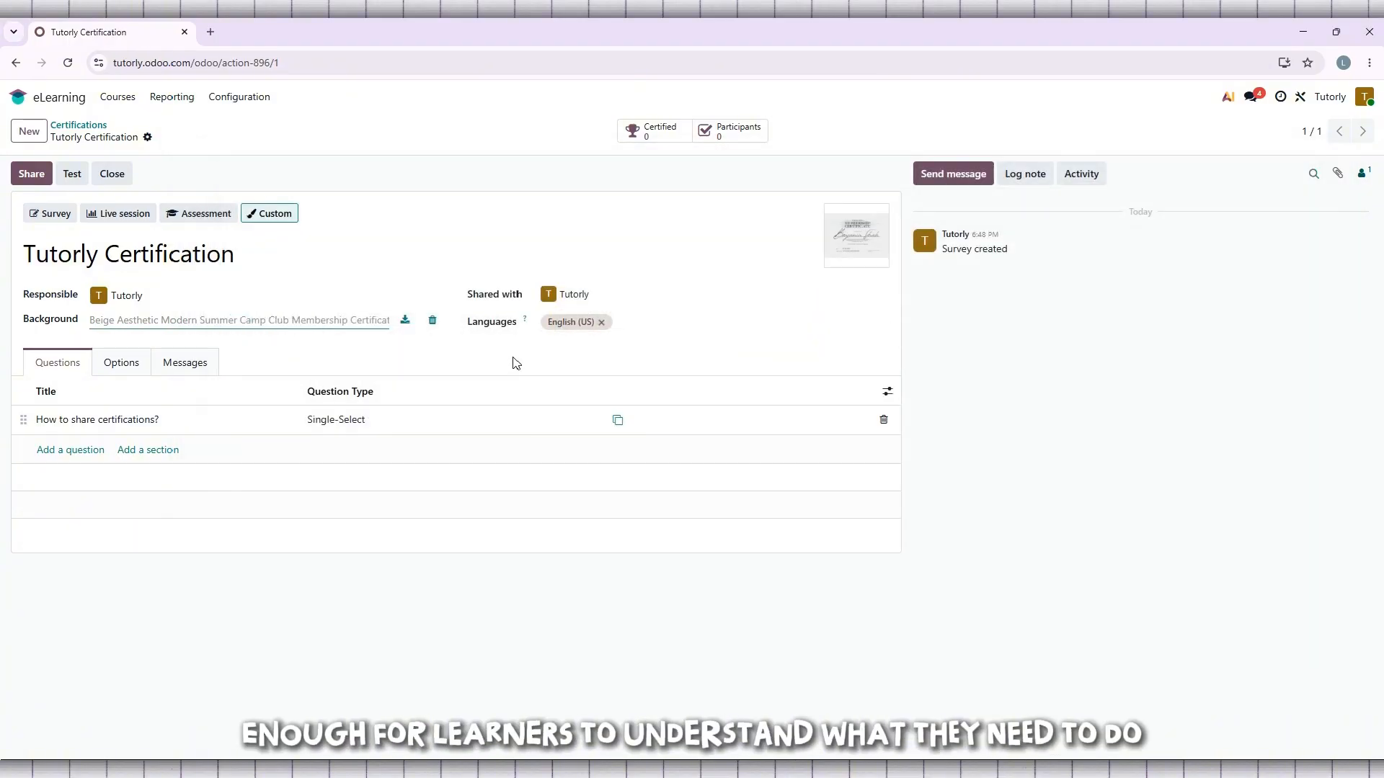
left_click(119, 255)
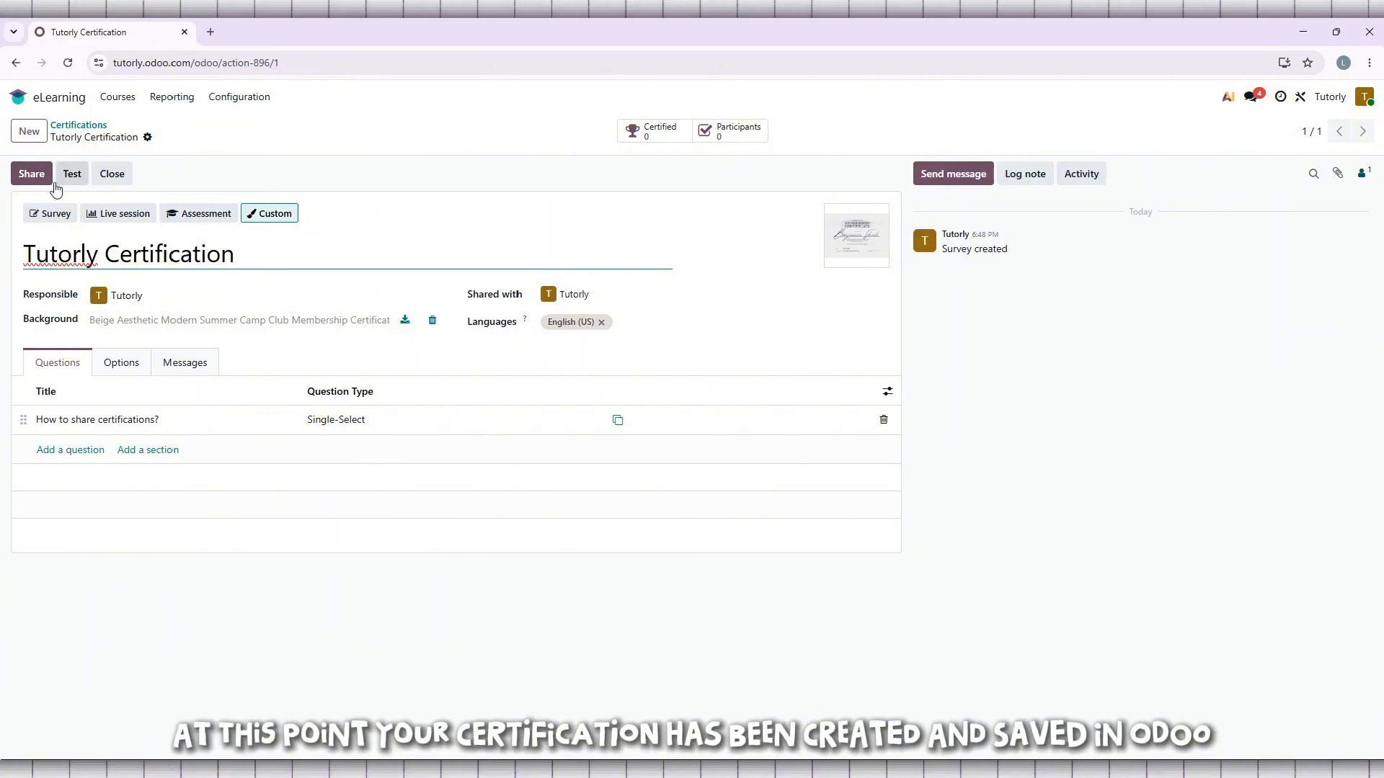
Step: Close the Tutorly Certification survey and return to the certifications list in eLearning
left_click(114, 177)
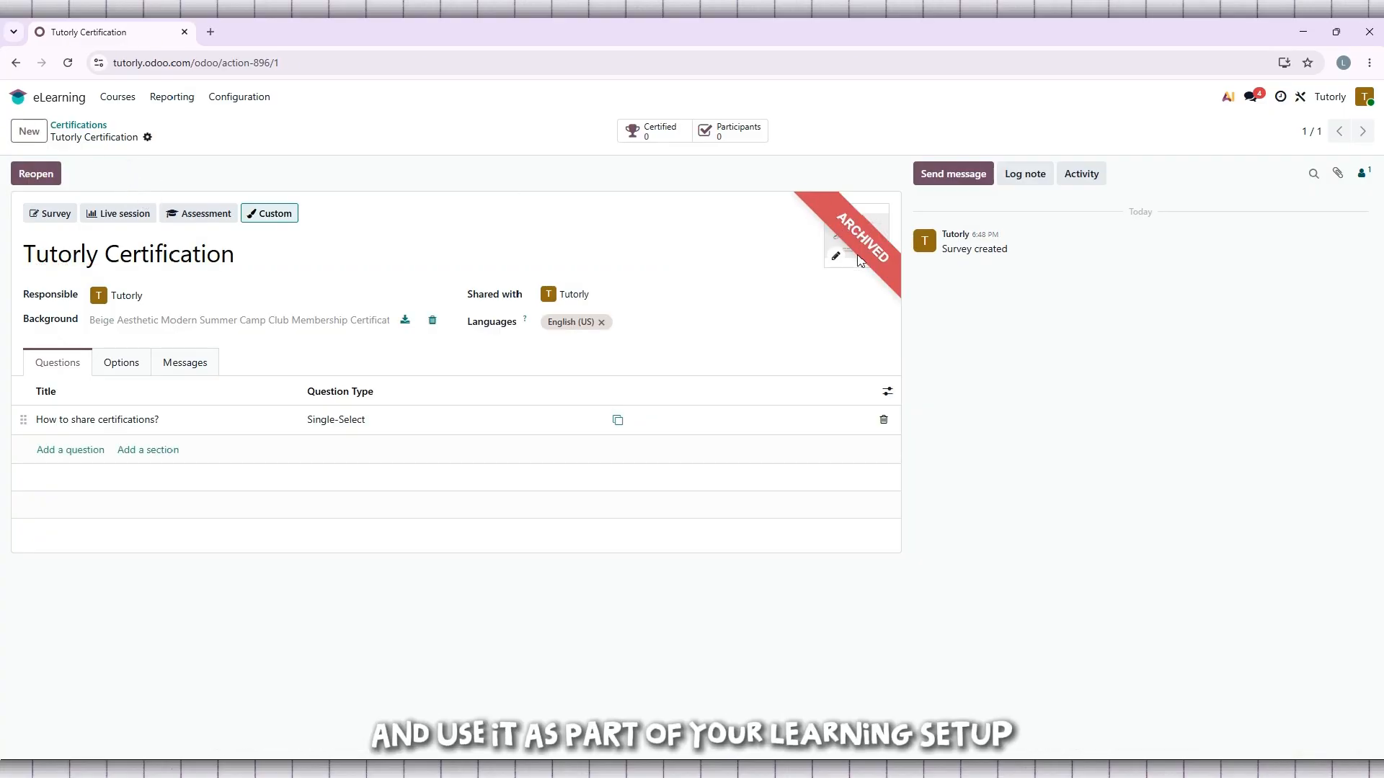
left_click(19, 98)
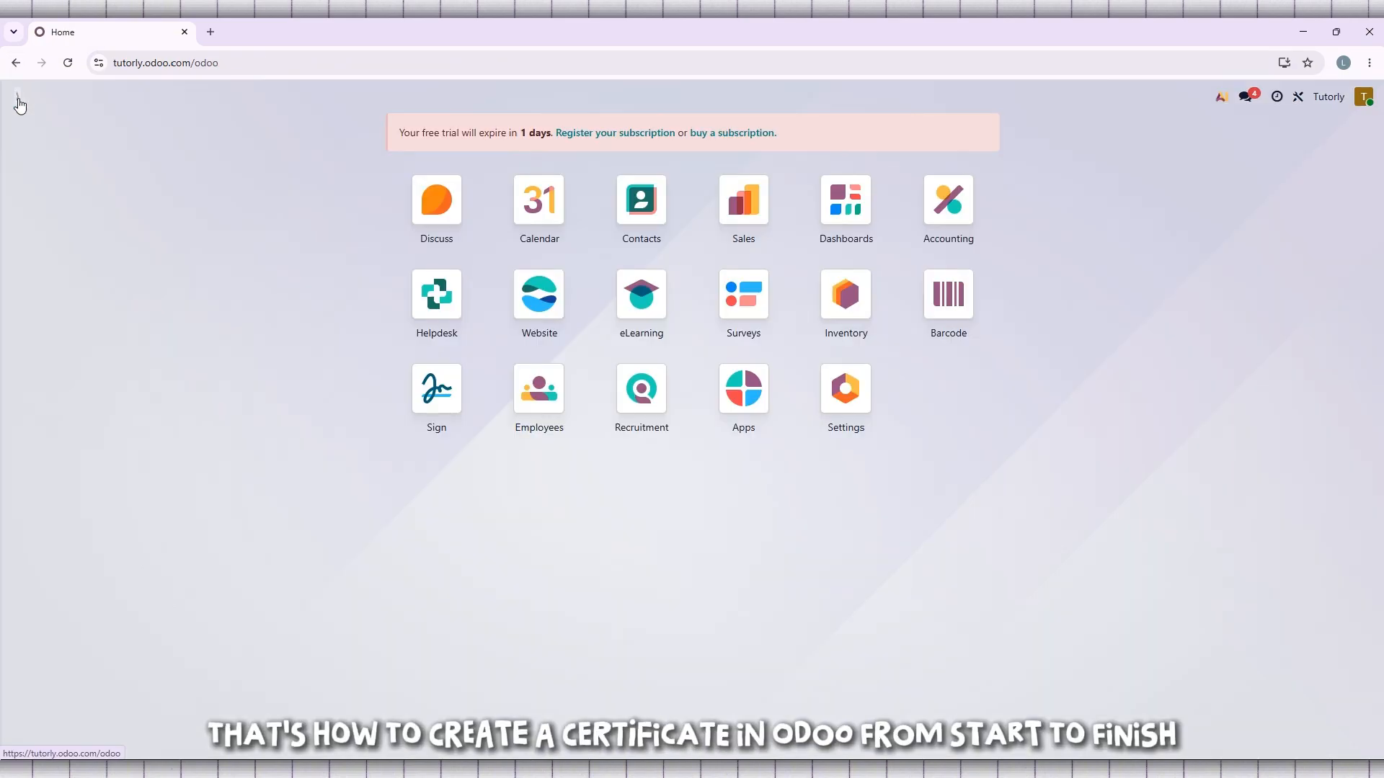
left_click(634, 295)
left_click(129, 109)
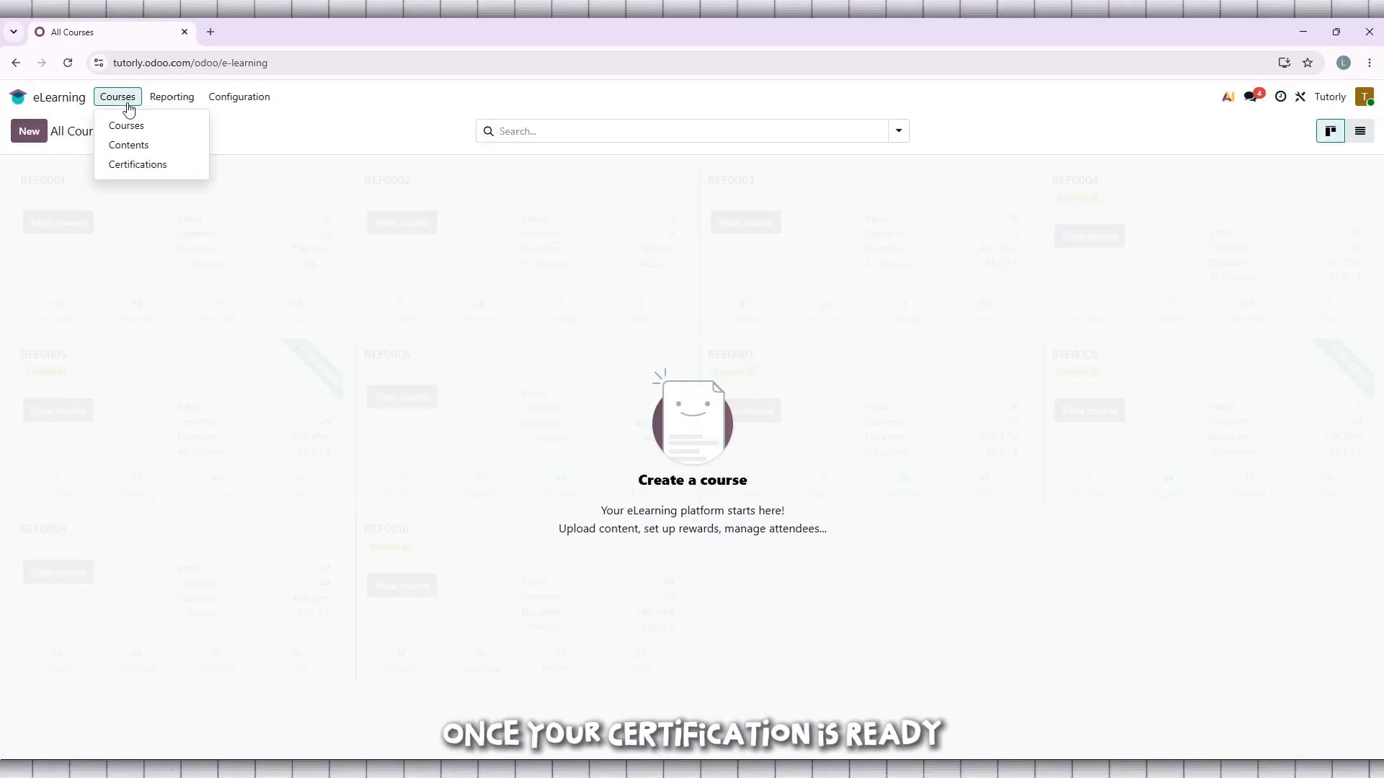
left_click(137, 166)
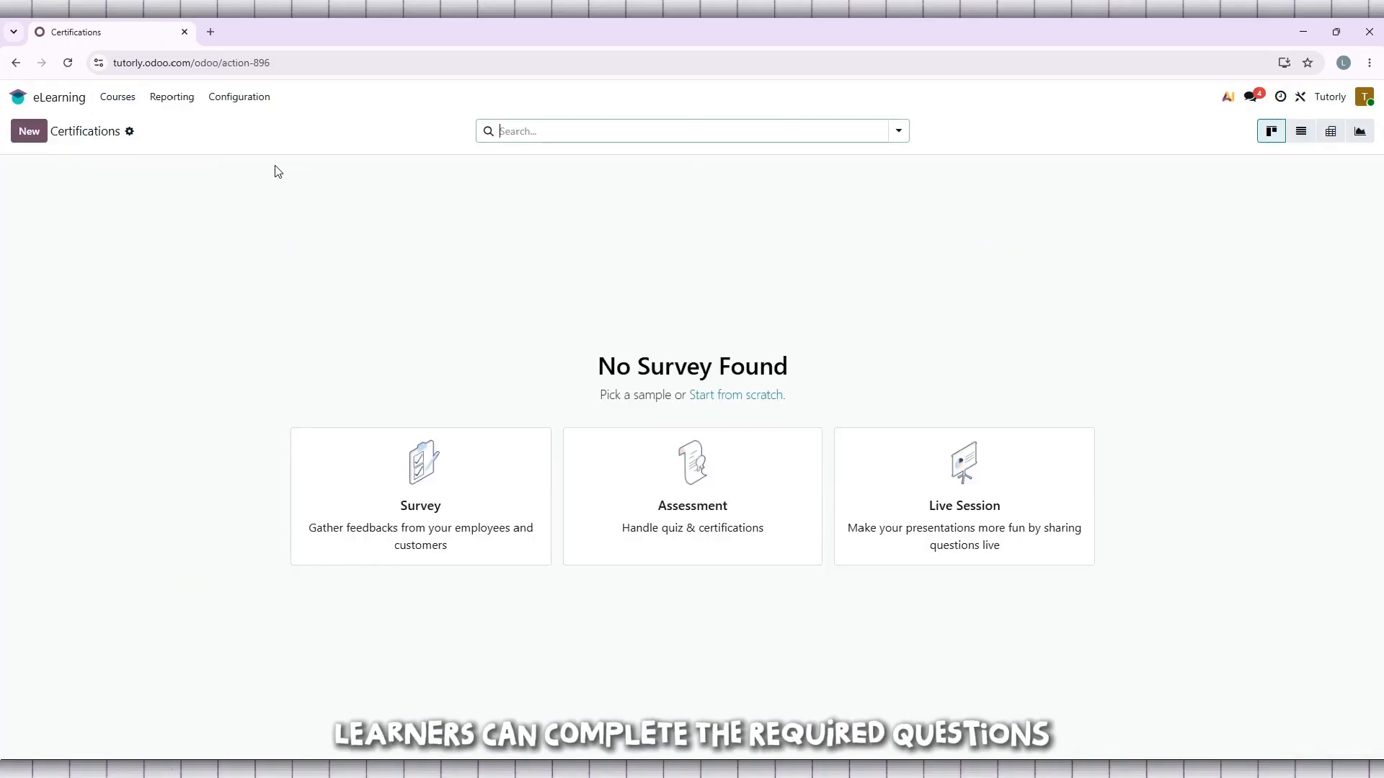